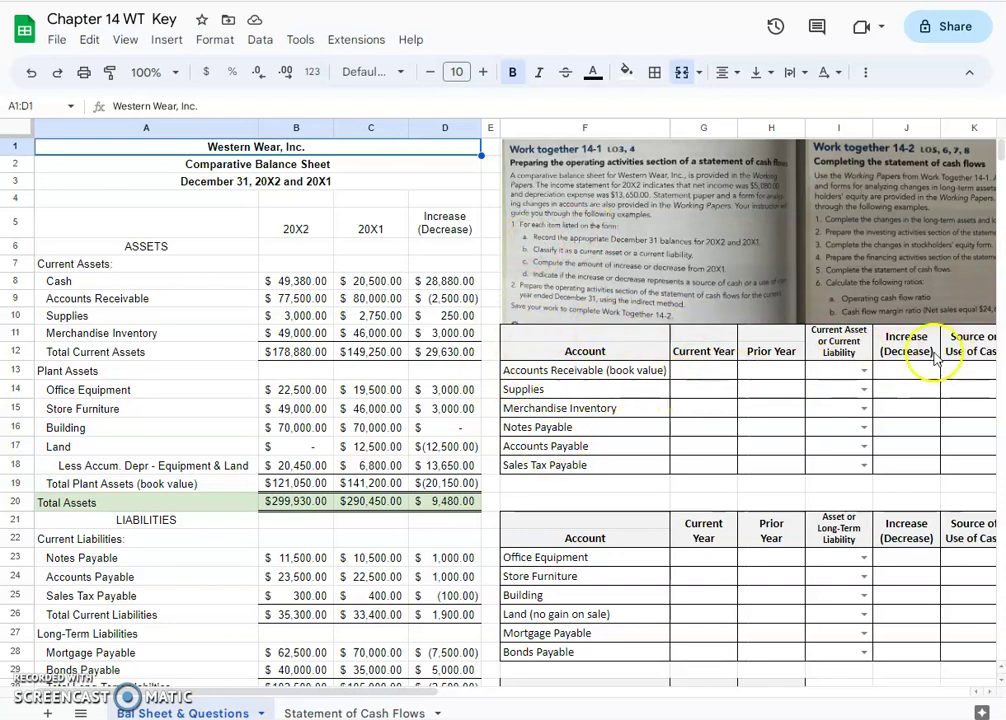
Link G13 to the current-year Accounts Receivable balance with =B9
left_click(707, 373)
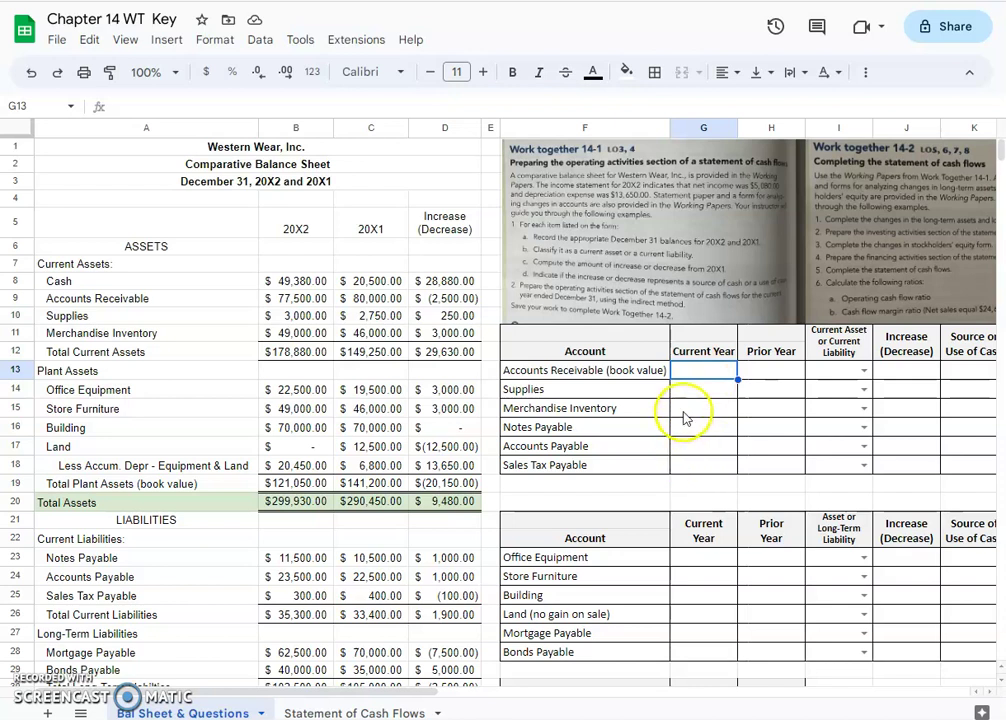
type("=")
left_click(301, 299)
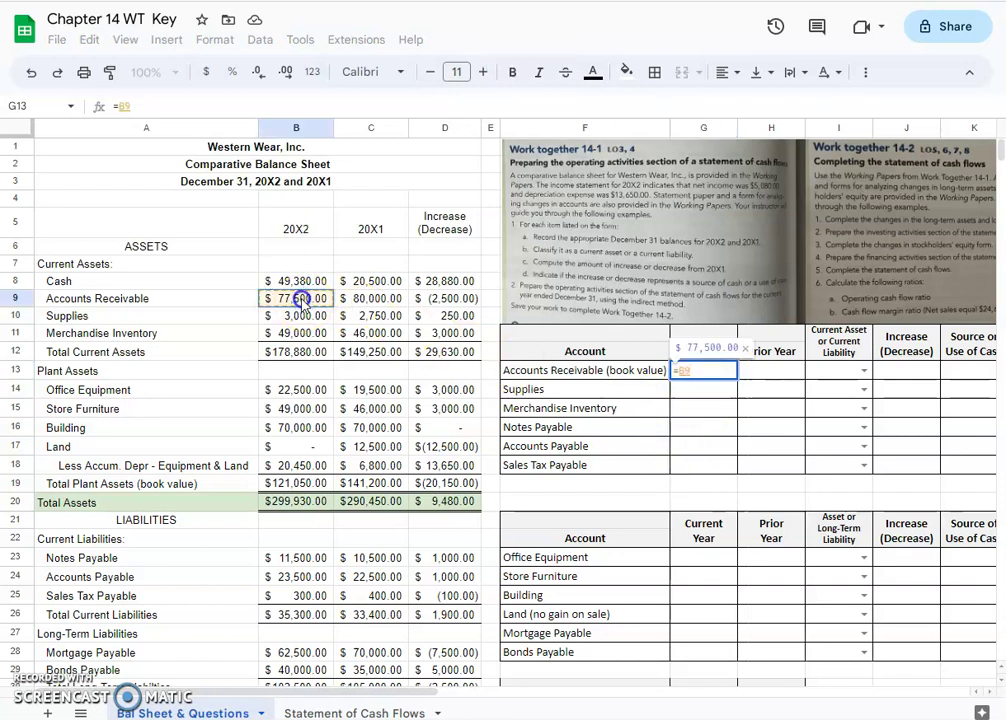
key("Return")
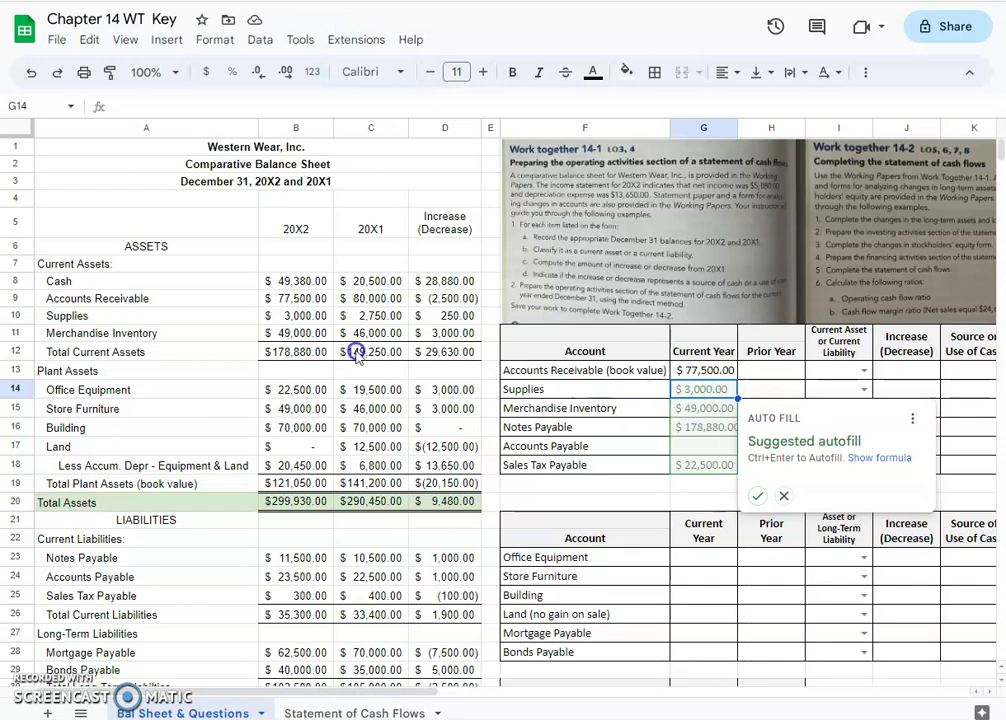
left_click(709, 433)
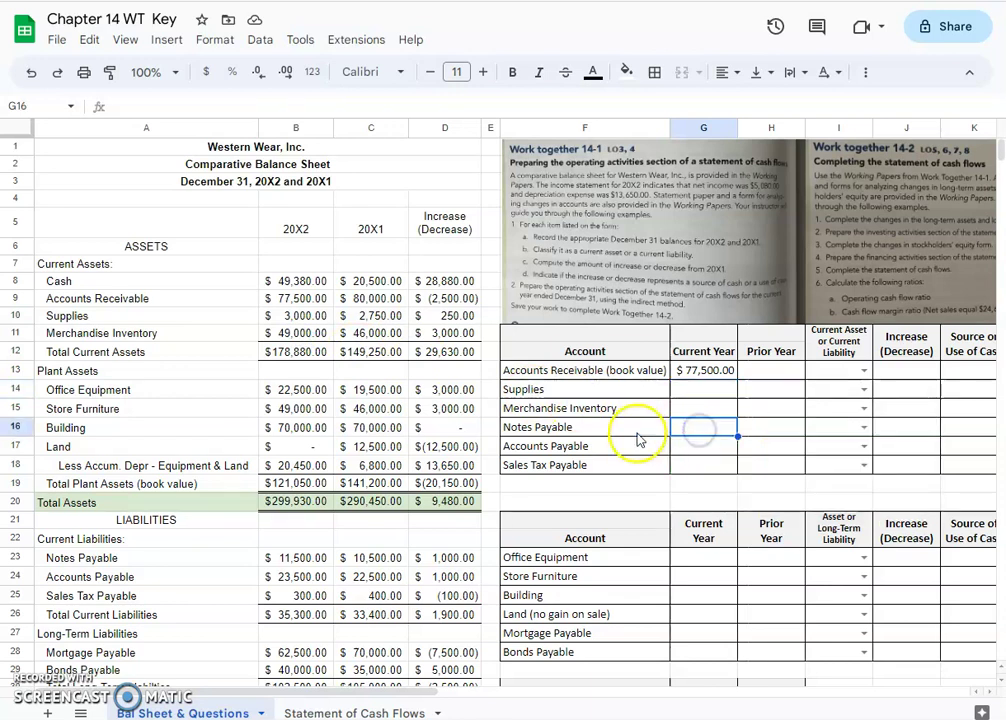
Copy the link formula down through G15 and across into the Prior Year column H
left_click(705, 374)
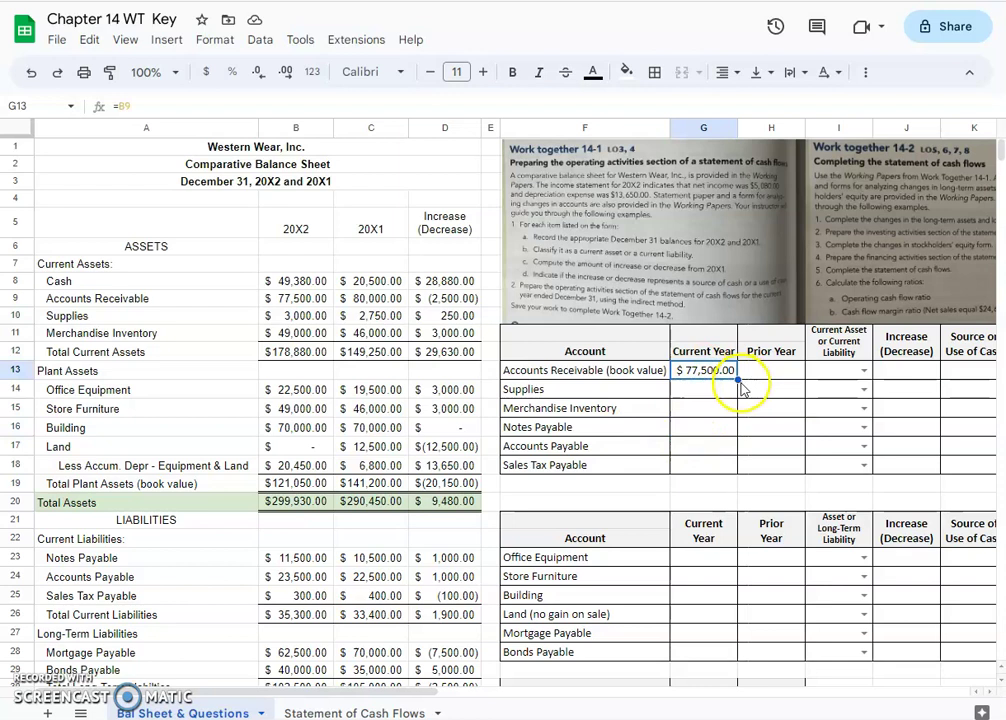
left_click_drag(736, 379, 738, 417)
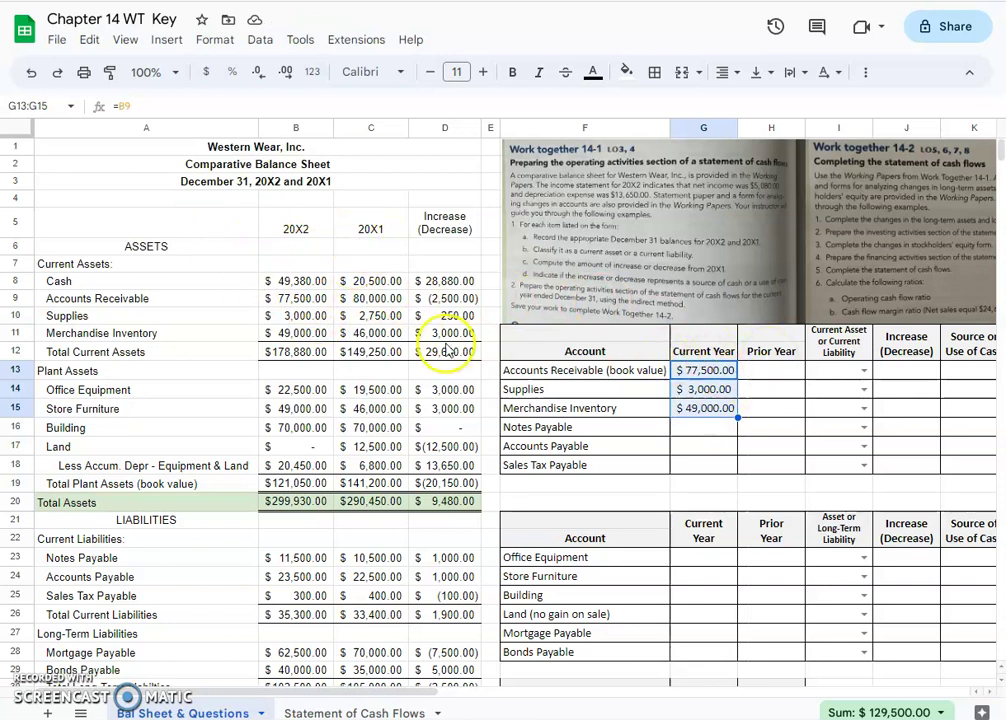
left_click_drag(736, 416, 793, 427)
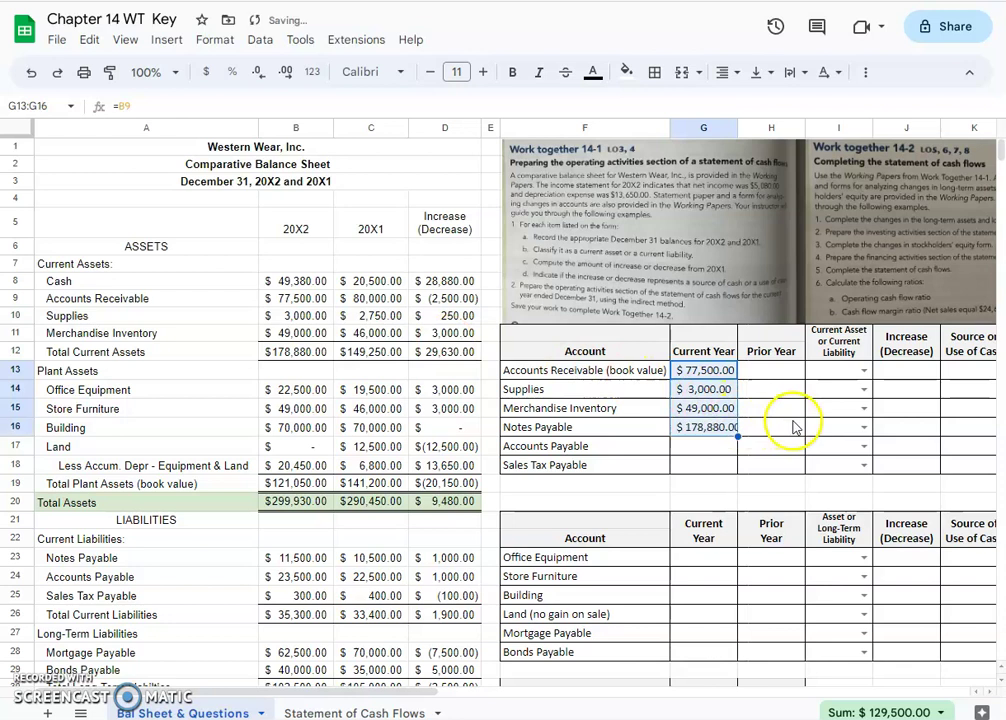
left_click(31, 72)
left_click_drag(734, 422, 802, 413)
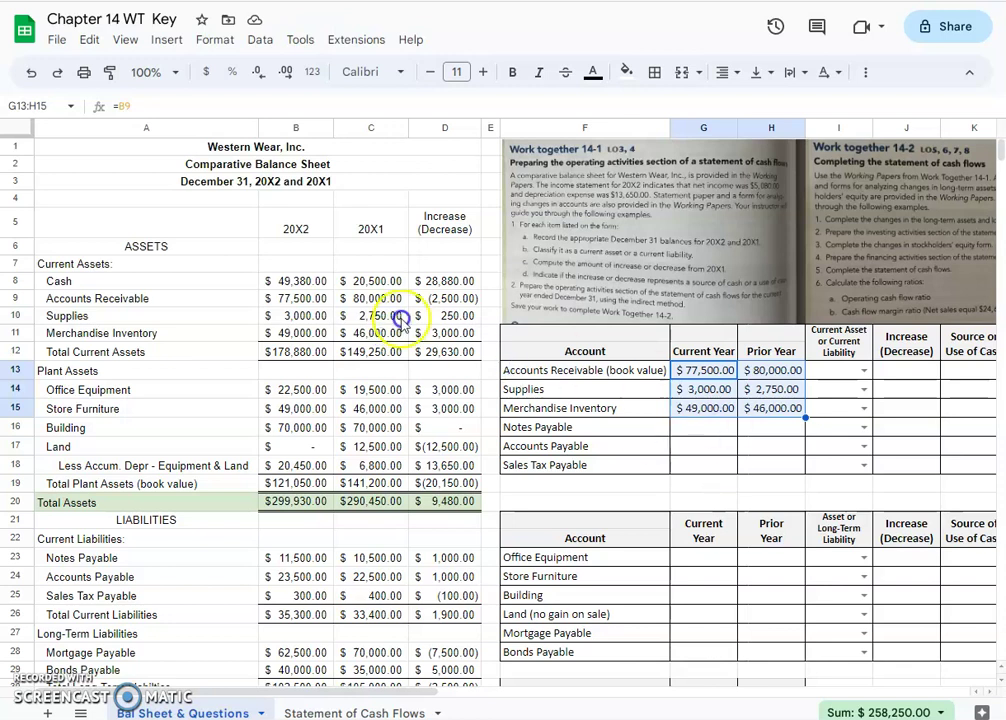
Link G16 to the current-year Notes Payable balance with =B23
left_click(703, 429)
type("=")
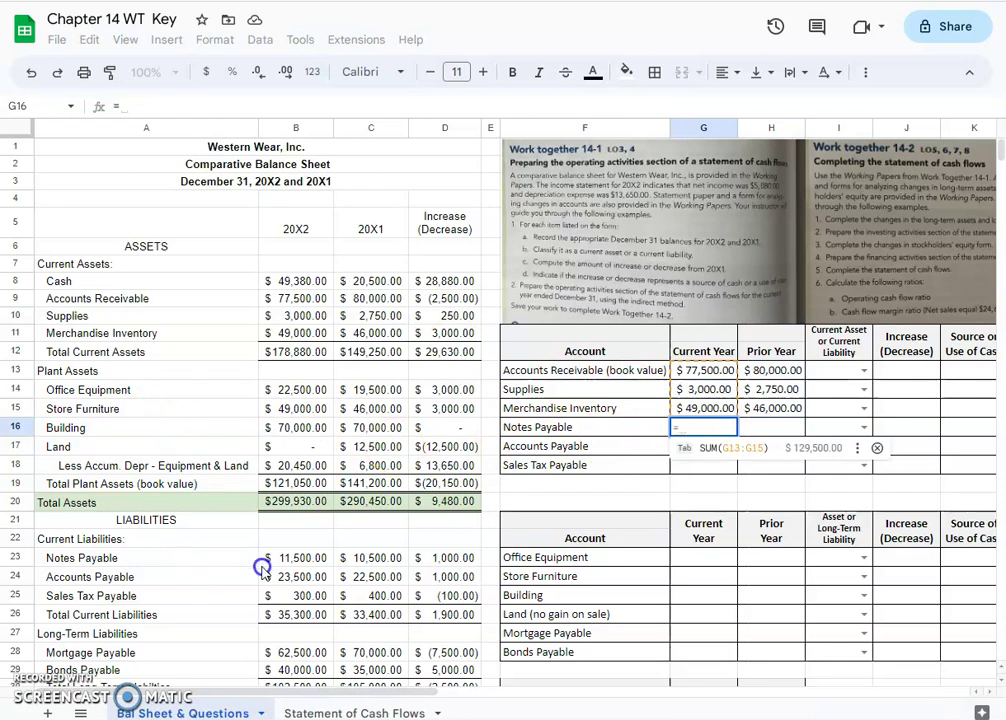
left_click(295, 558)
key("Return")
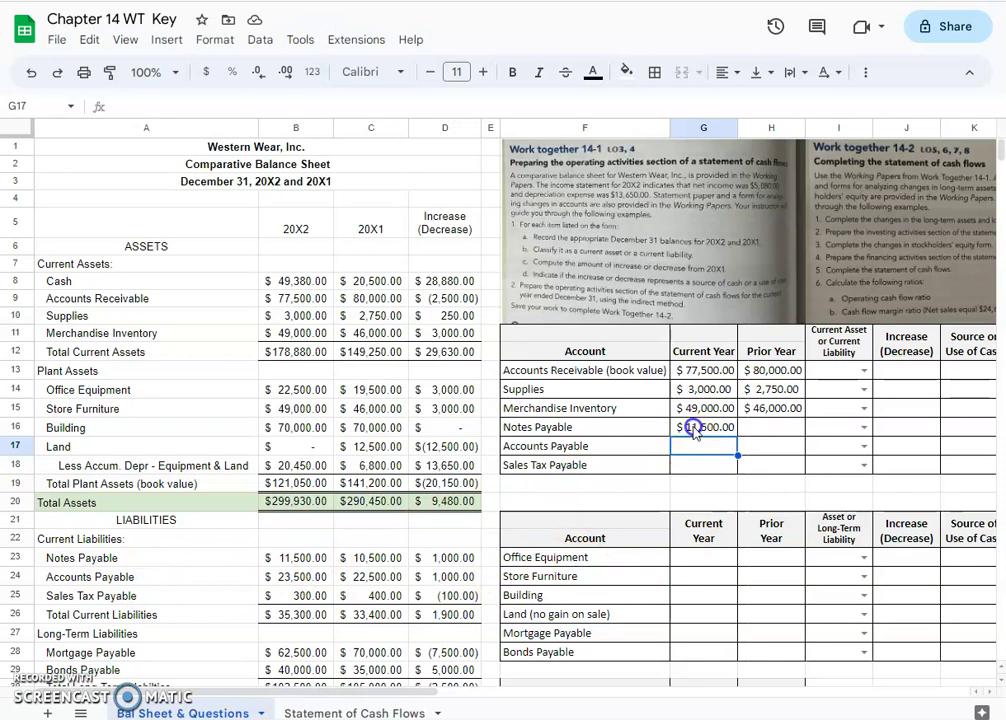
Copy the formula down through G18 and across into column H for the prior year
left_click(694, 427)
left_click_drag(738, 454, 801, 478)
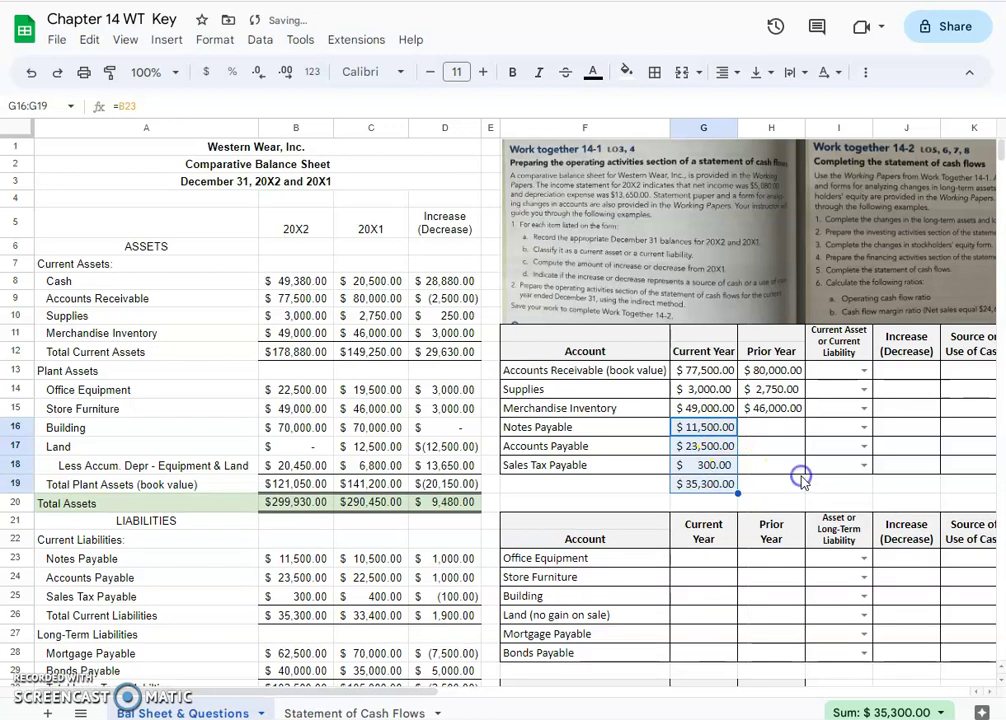
left_click(31, 72)
left_click_drag(737, 474, 799, 473)
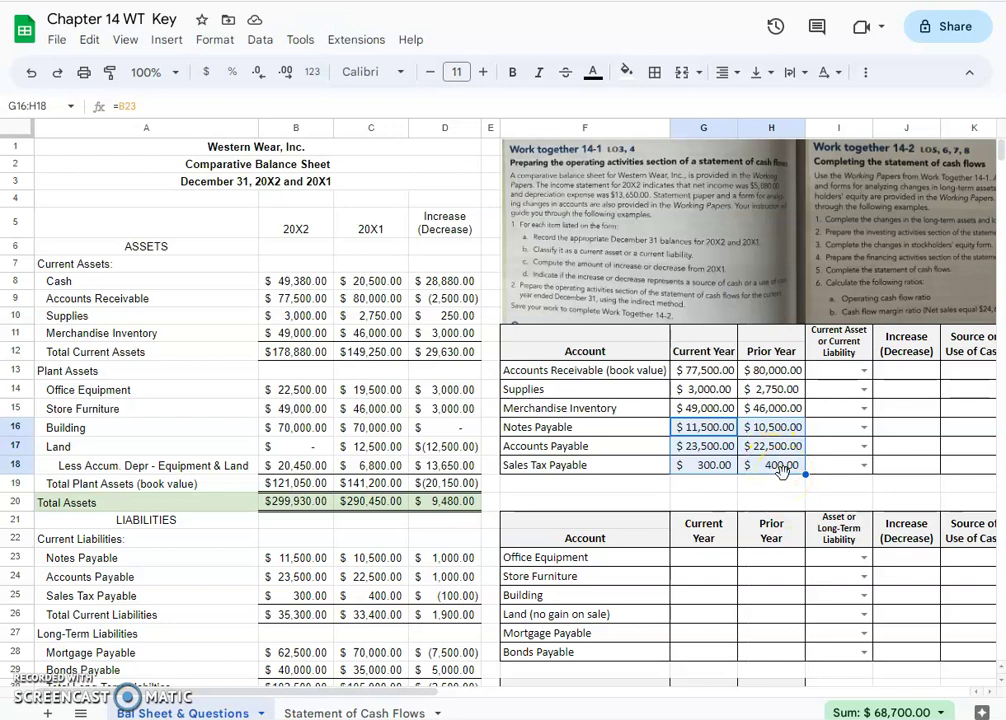
Classify Accounts Receivable, Supplies and Merchandise Inventory as current assets
left_click(864, 372)
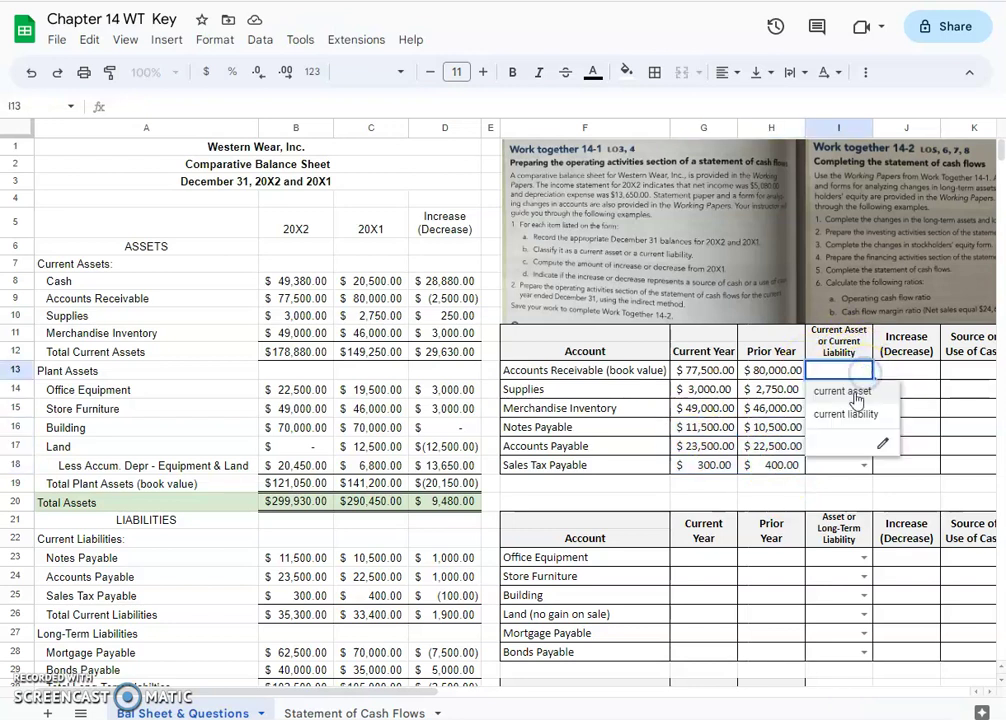
left_click(845, 389)
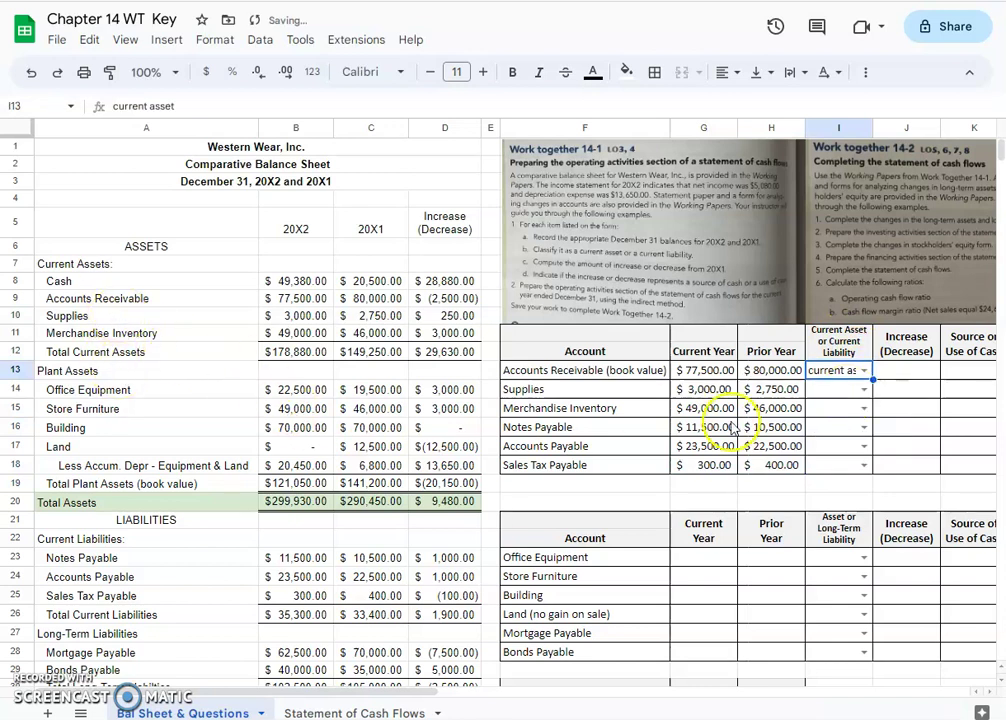
left_click(864, 390)
left_click(845, 410)
left_click(864, 408)
left_click(843, 428)
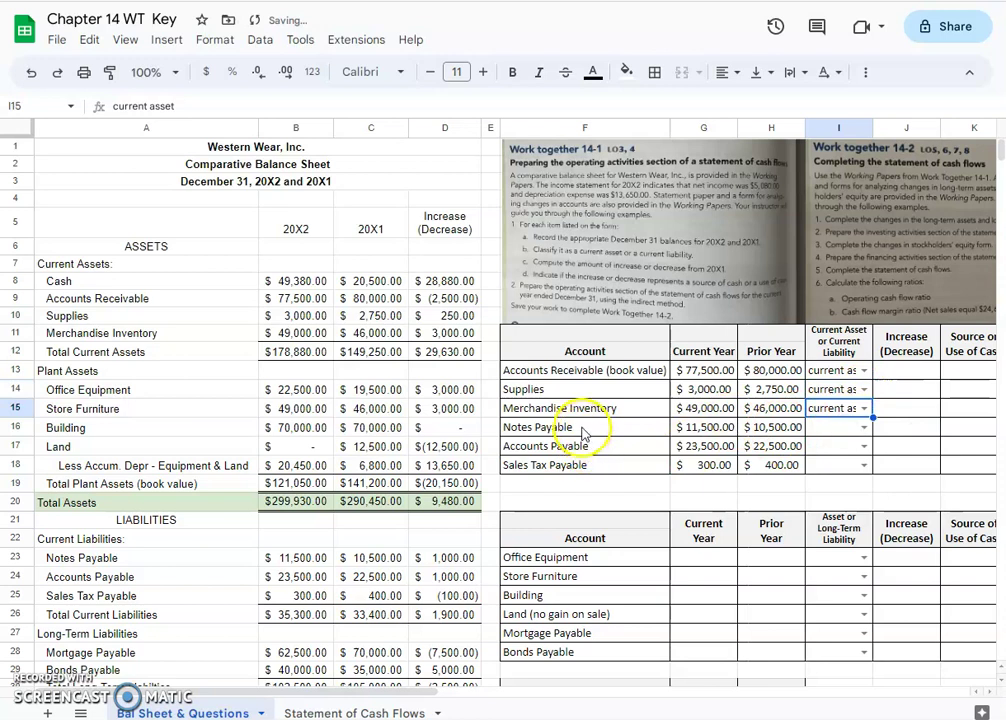
Classify Notes Payable, Accounts Payable and Sales Tax Payable as current liabilities
left_click(864, 427)
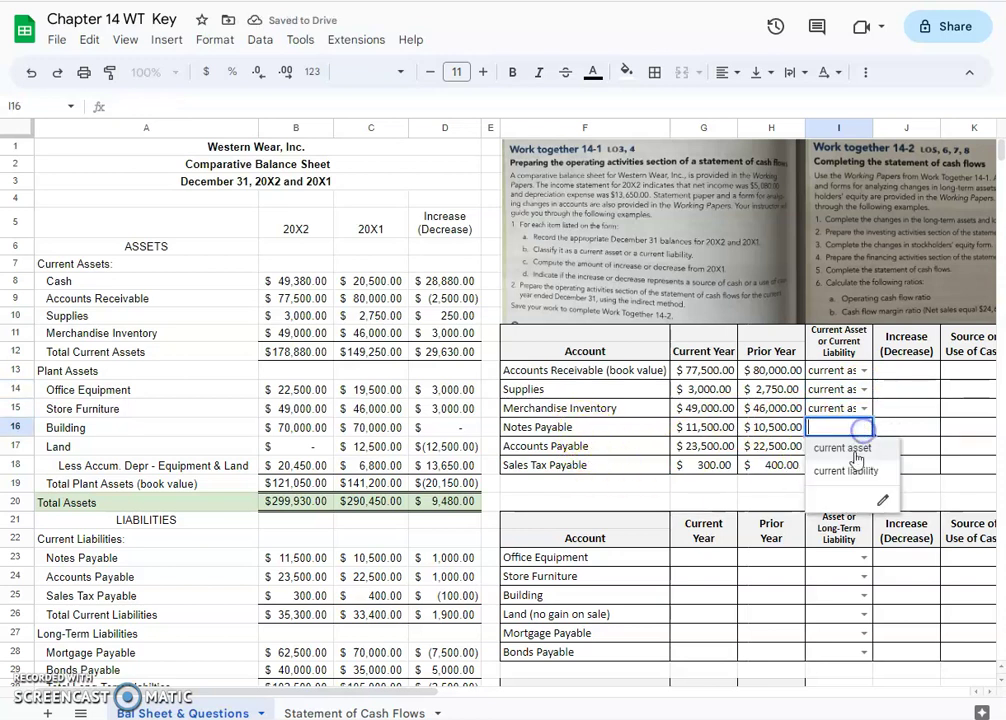
left_click(850, 470)
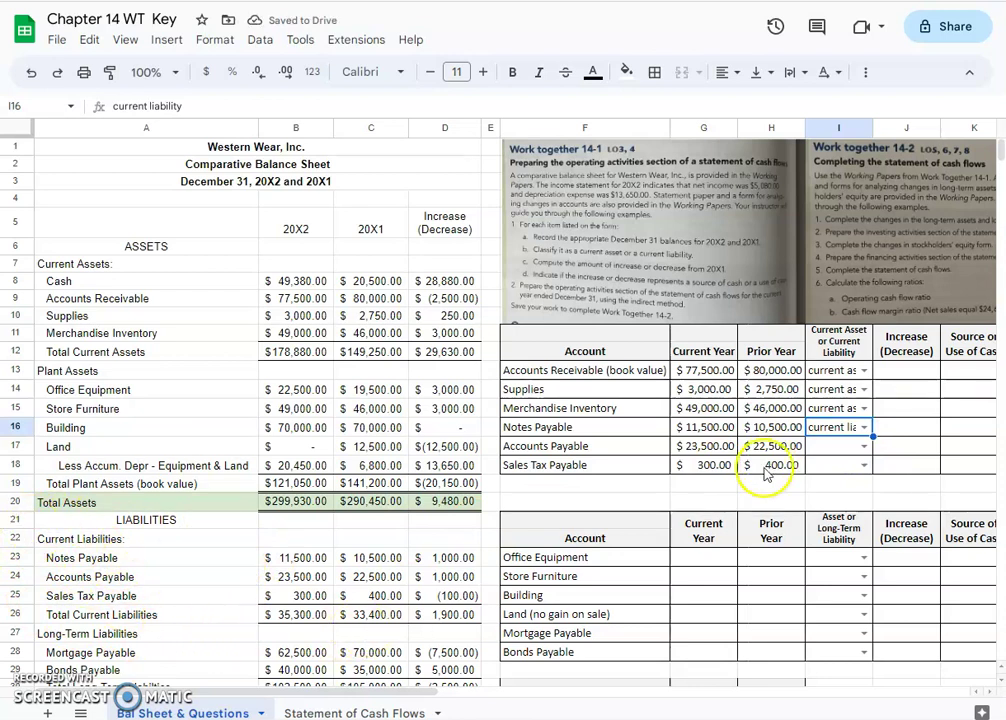
left_click(864, 446)
left_click(850, 489)
left_click(864, 465)
left_click(840, 510)
left_click(895, 375)
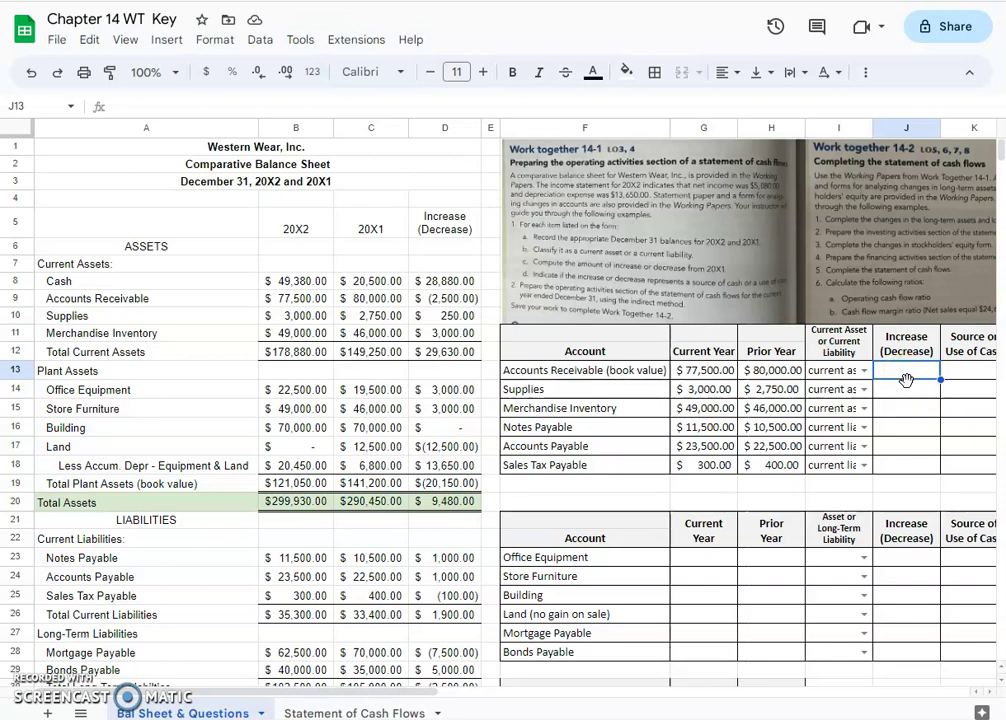
Enter =G13-H13 in J13, giving changes of $(2,500), $250, $3,000, $1,000, $1,000, $(100)
type("=")
left_click(697, 370)
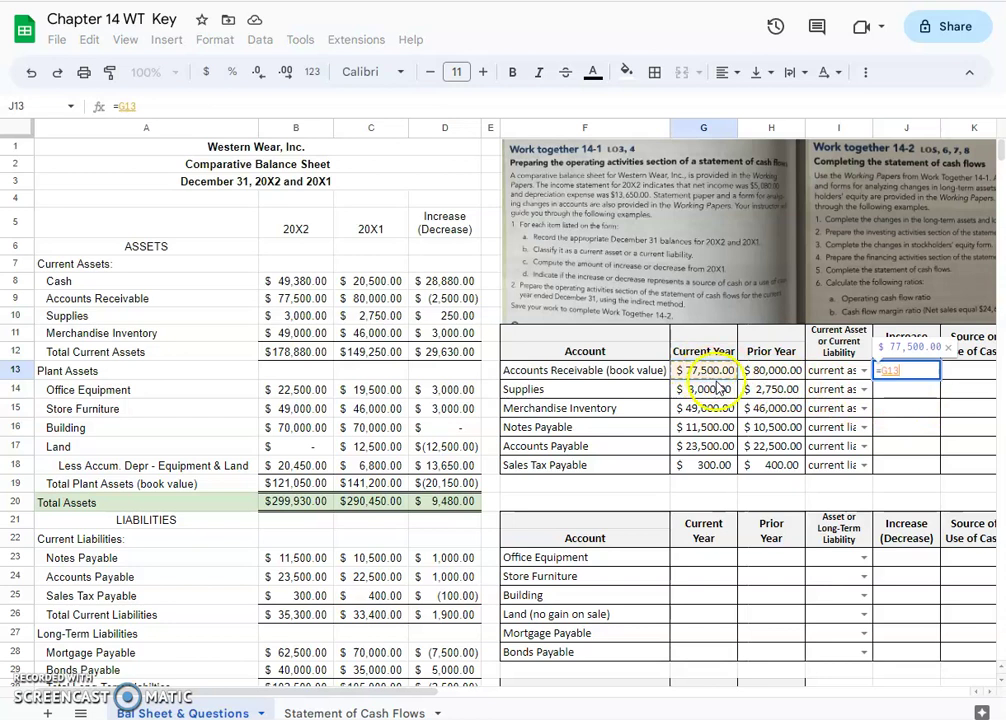
type("-")
left_click(769, 371)
key("Return")
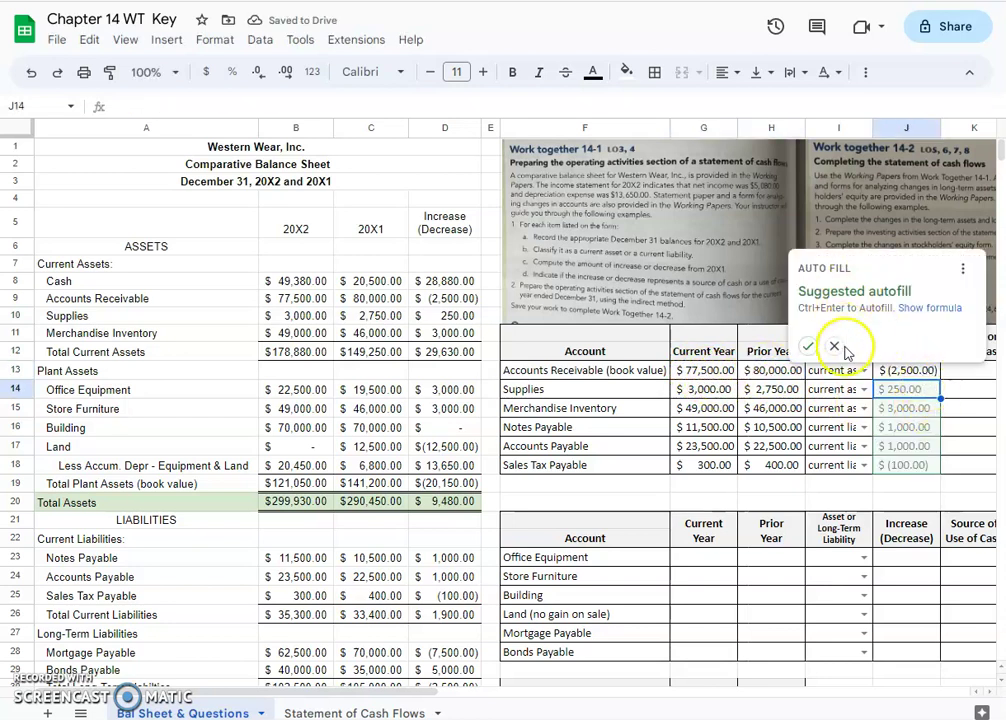
left_click(834, 345)
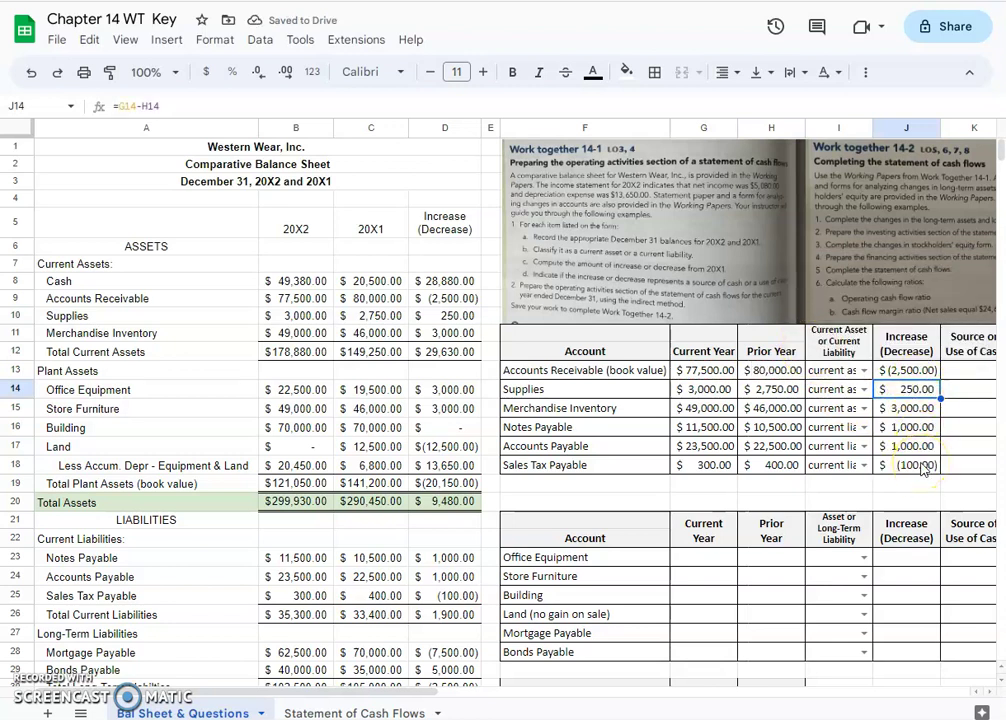
left_click(983, 380)
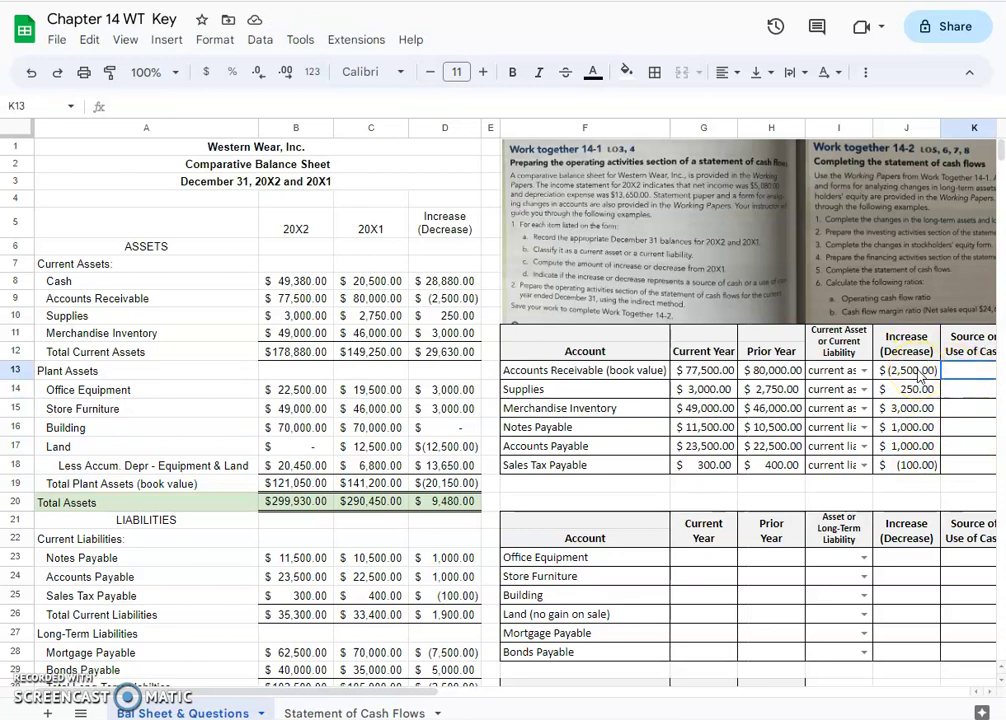
Set K13 (Accounts Receivable) to source of cash and K14 (Supplies) to use of cash
left_click(960, 371)
type("S")
left_click(772, 391)
left_click(853, 412)
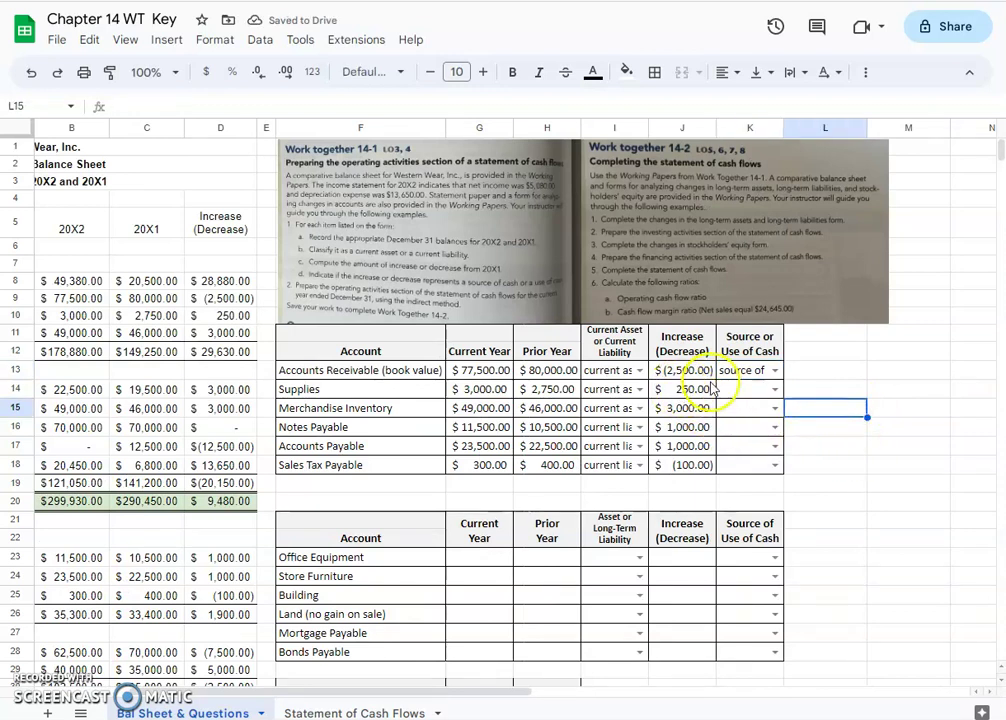
left_click(775, 389)
left_click(755, 416)
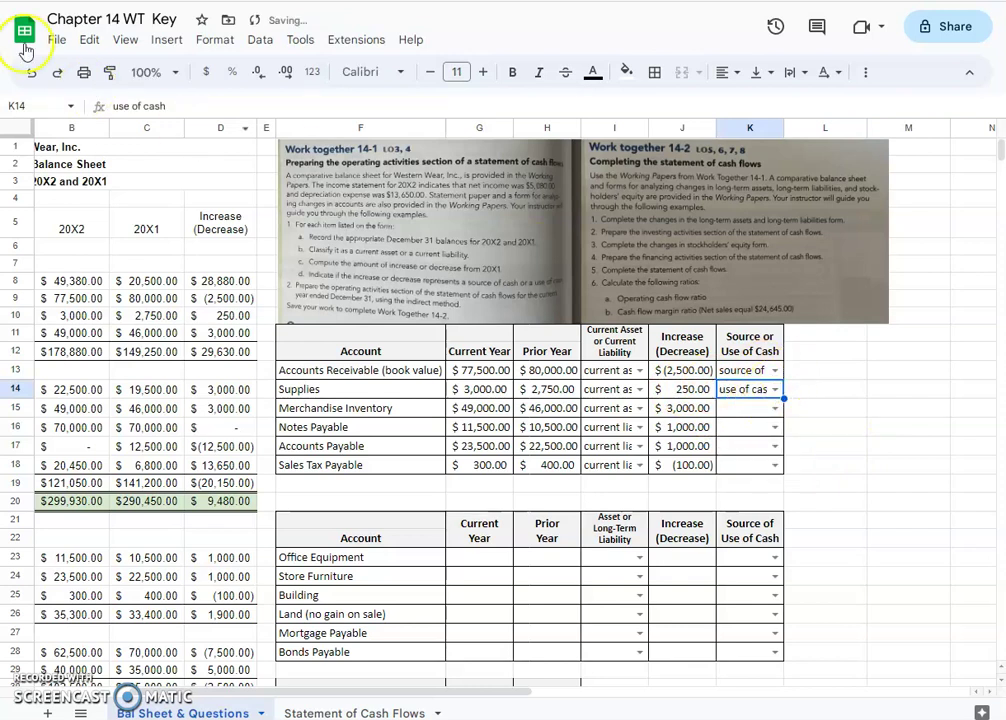
Mark Merchandise Inventory's $3,000 increase in K15 as a use of cash
left_click(772, 409)
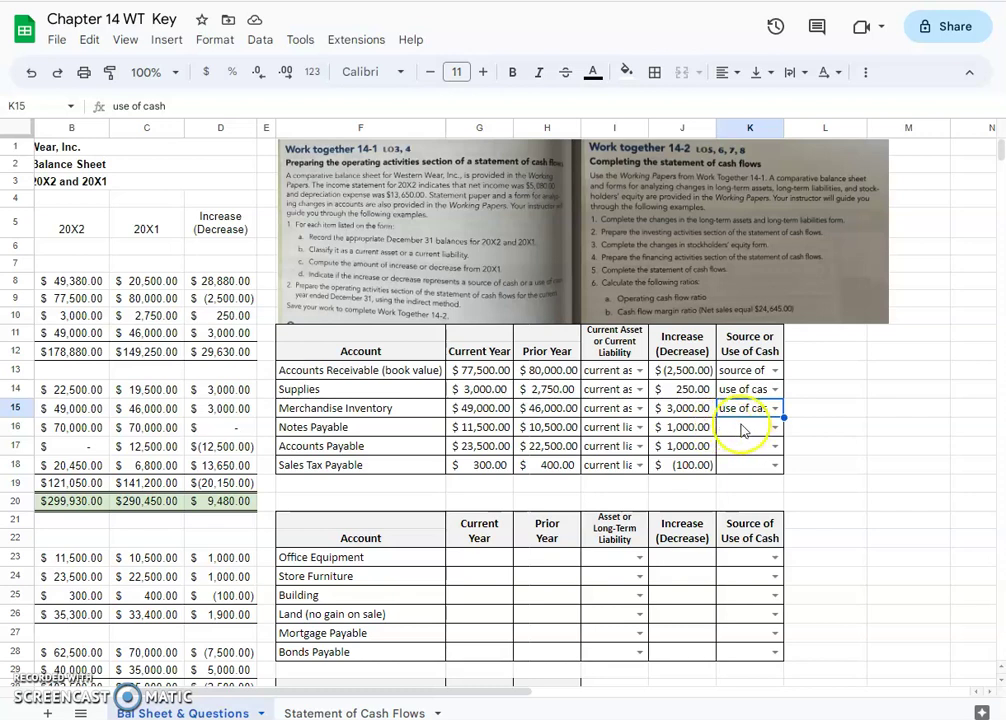
Set K16 and K17 to source of cash and K18 to use of cash
left_click(775, 427)
left_click(766, 470)
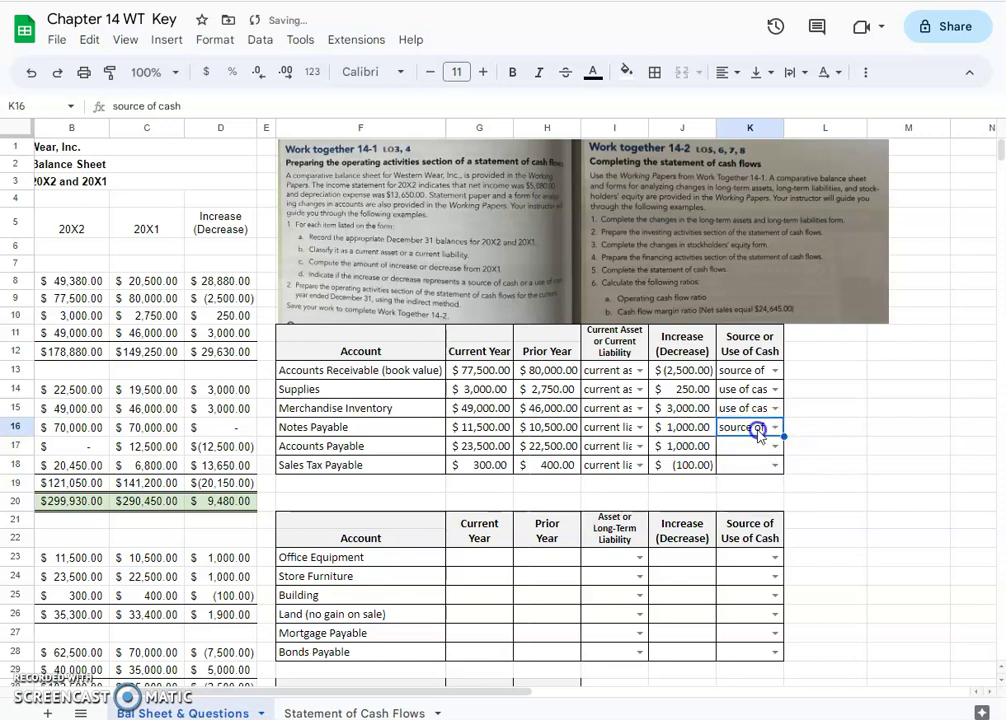
left_click(775, 446)
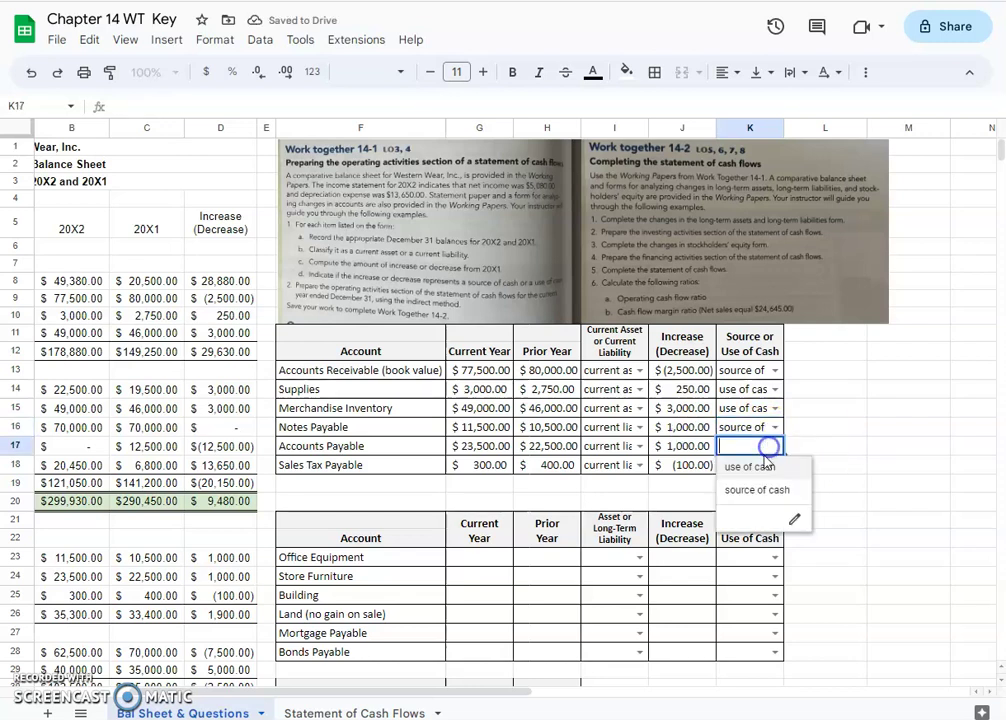
left_click(757, 490)
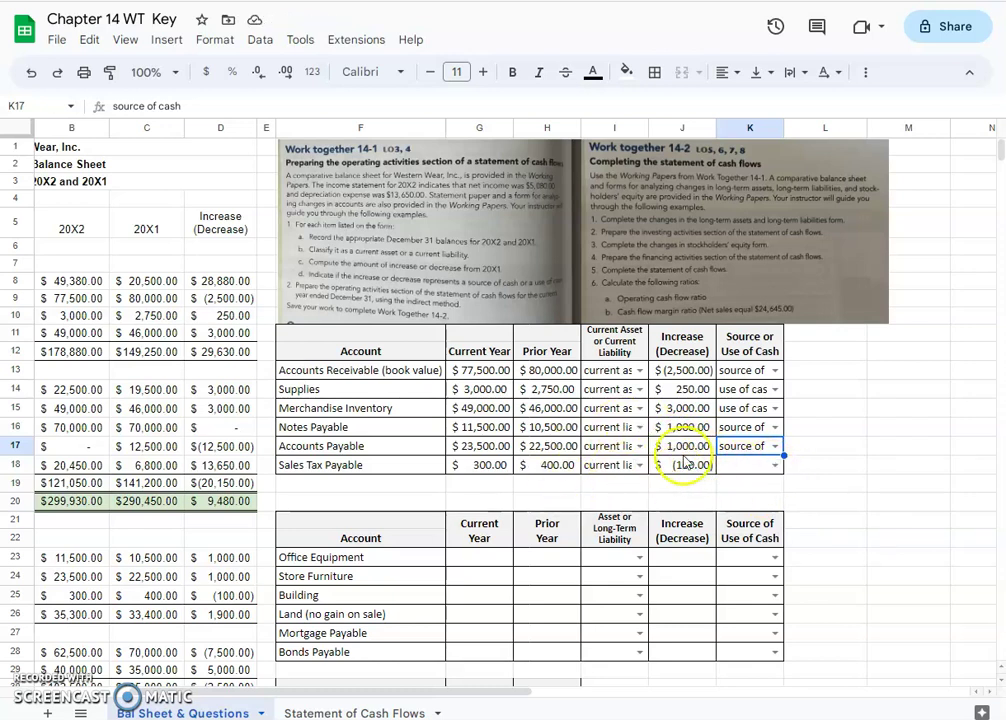
left_click(774, 465)
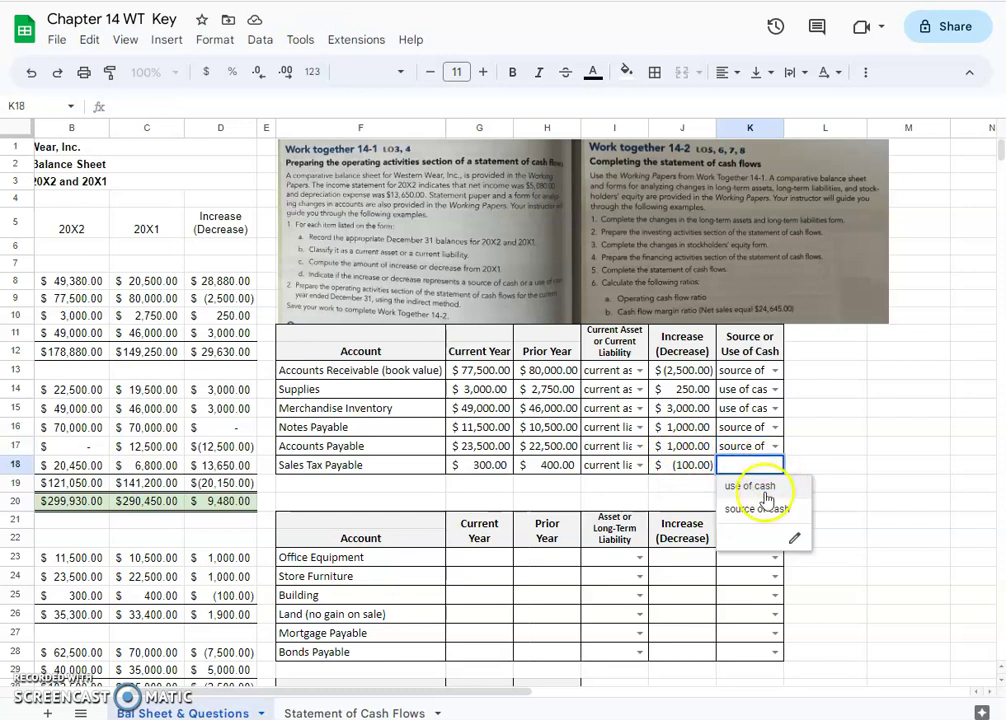
left_click(757, 487)
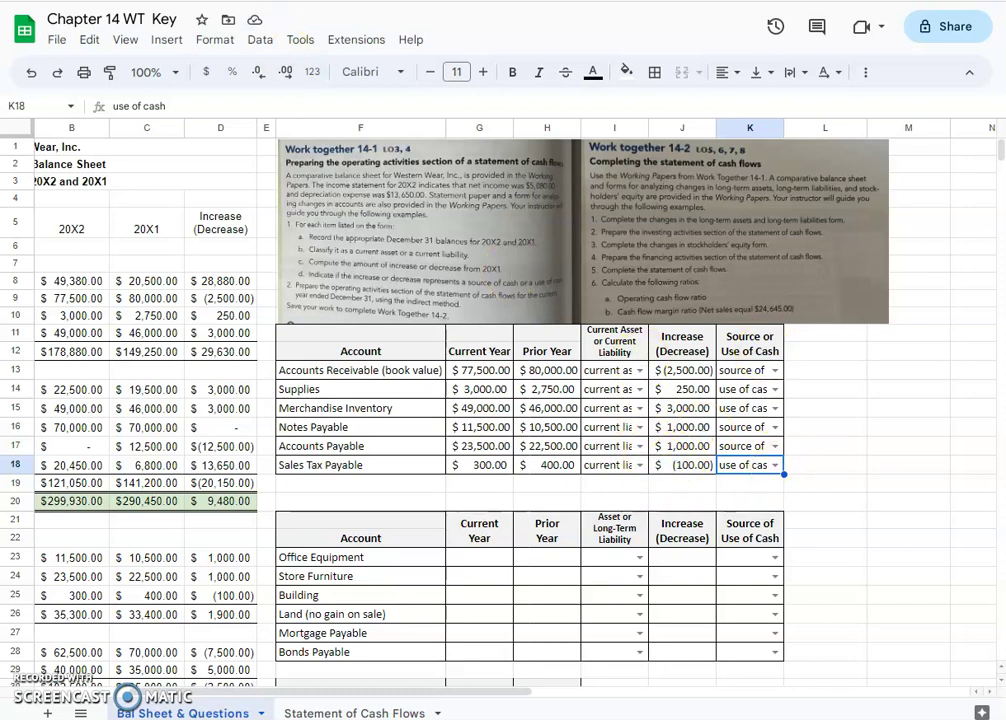
Deselect the classification column and exit full-screen view with F11
left_click(825, 557)
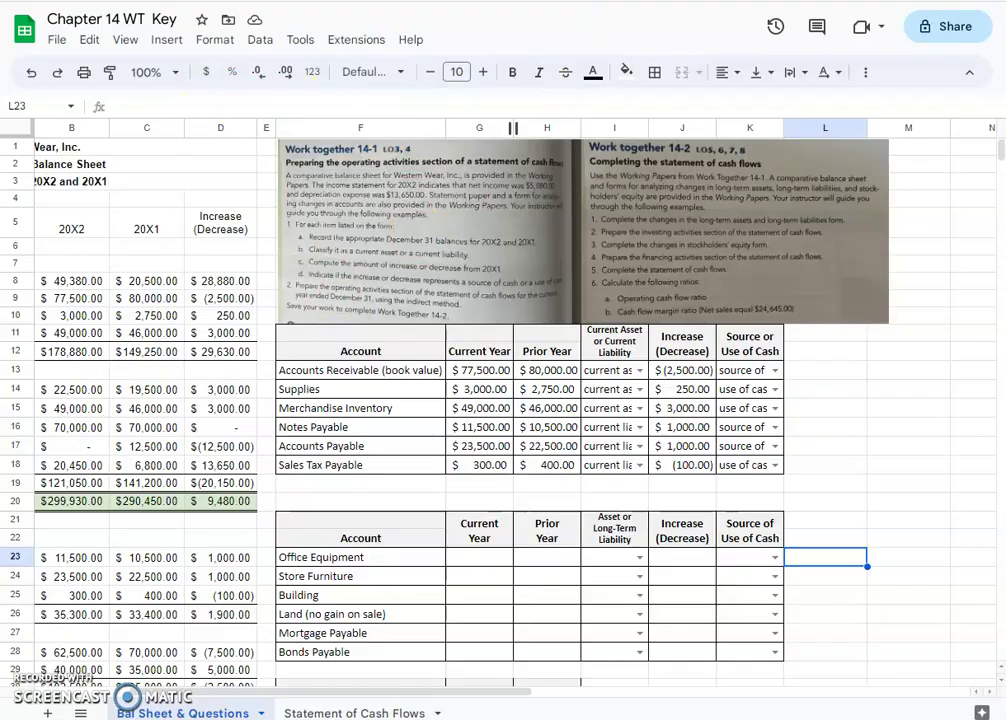
key("F11")
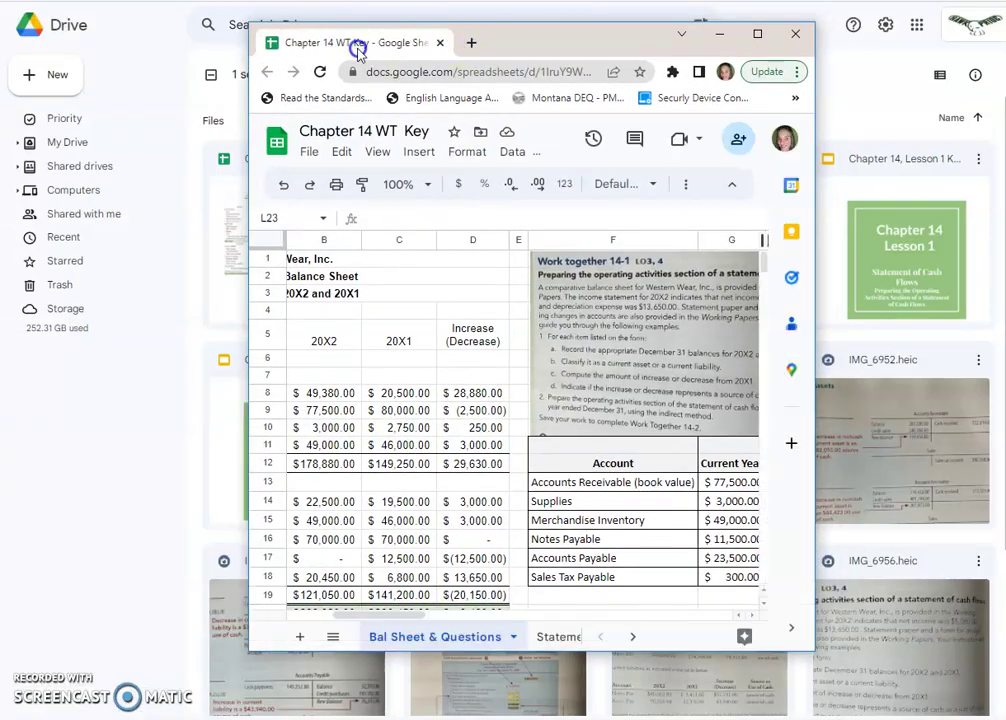
Duplicate the spreadsheet's browser tab into its own separate window
left_click(345, 45)
right_click(345, 45)
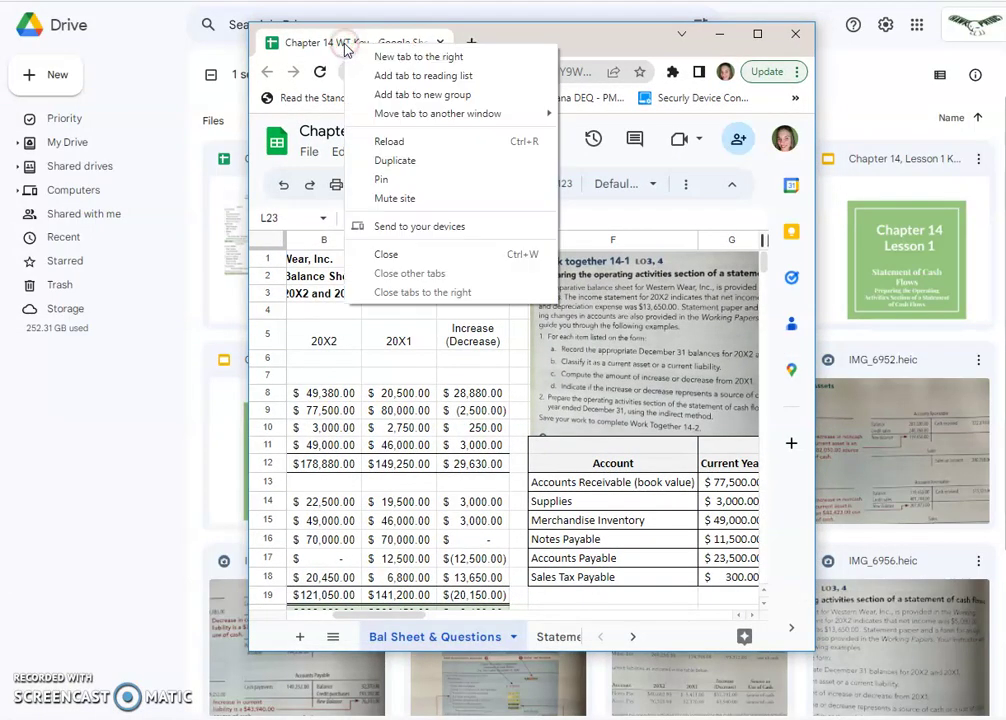
left_click(461, 163)
left_click_drag(449, 45, 703, 140)
Place the original window at the top left and stretch it to the screen bottom
left_click_drag(608, 40, 357, 27)
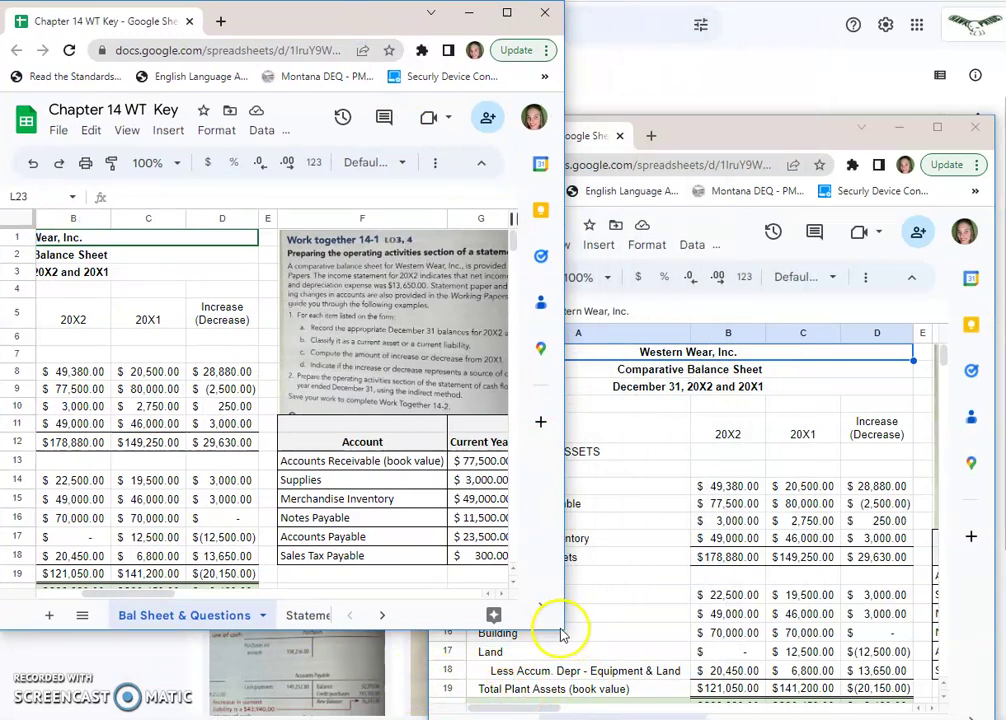
left_click_drag(564, 627, 578, 627)
left_click_drag(512, 634, 512, 716)
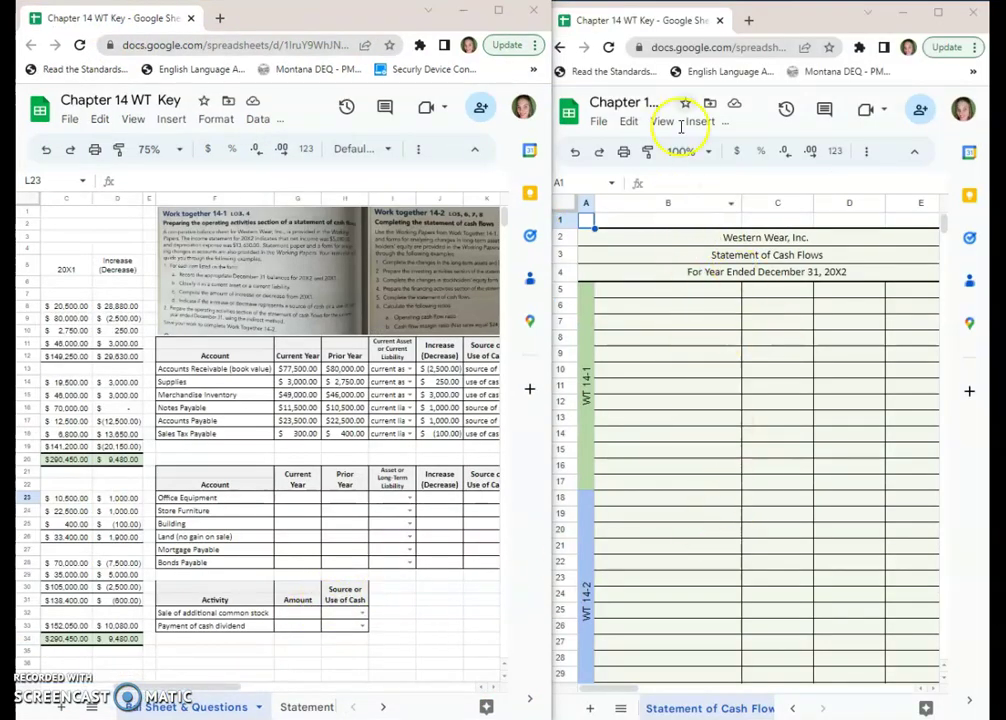
Enter the heading 'Cash flows from operating activities:' in B5
left_click(635, 292)
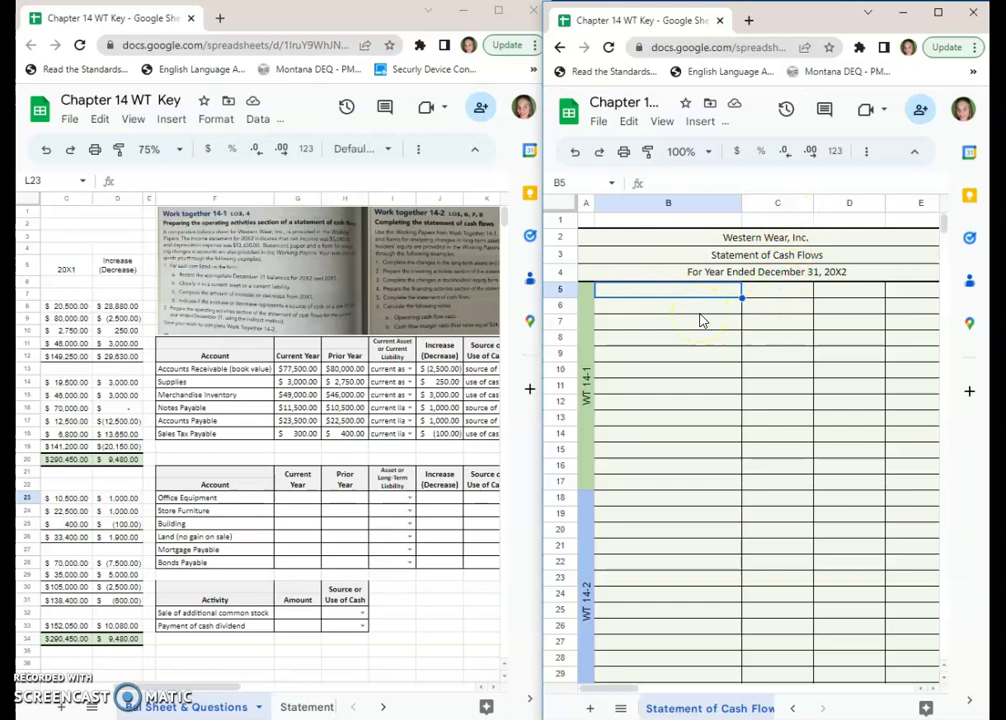
type("Cash flows from operating activities:")
key("Return")
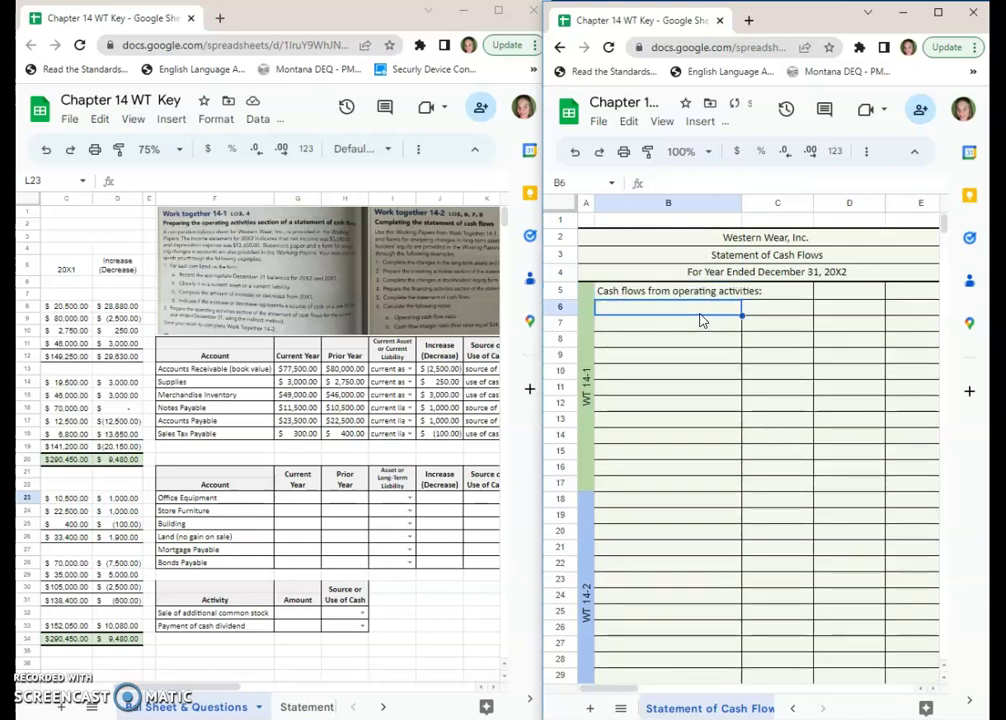
Add a 'Net Income' label in B6 with 5,080 in D6
double_click(701, 312)
type("Net Income")
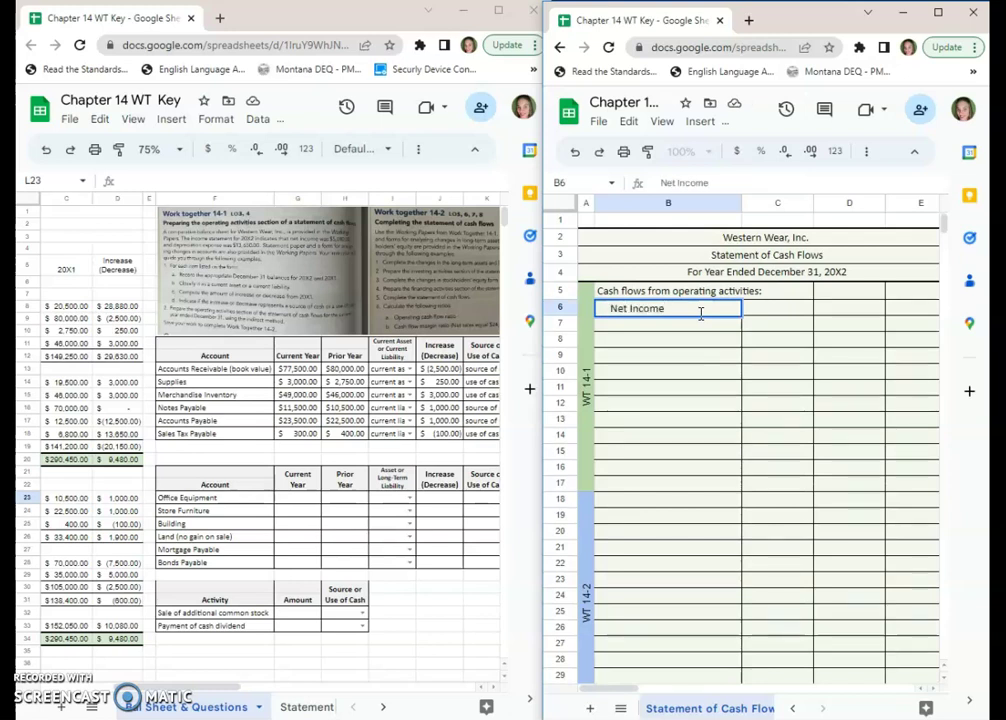
key("Tab")
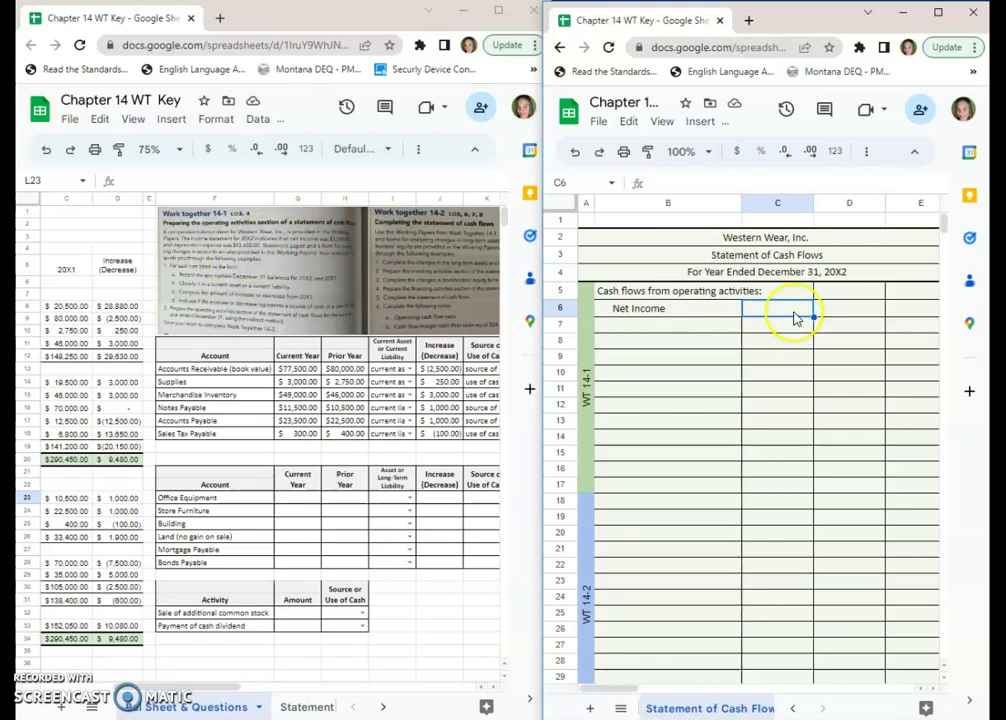
left_click(845, 312)
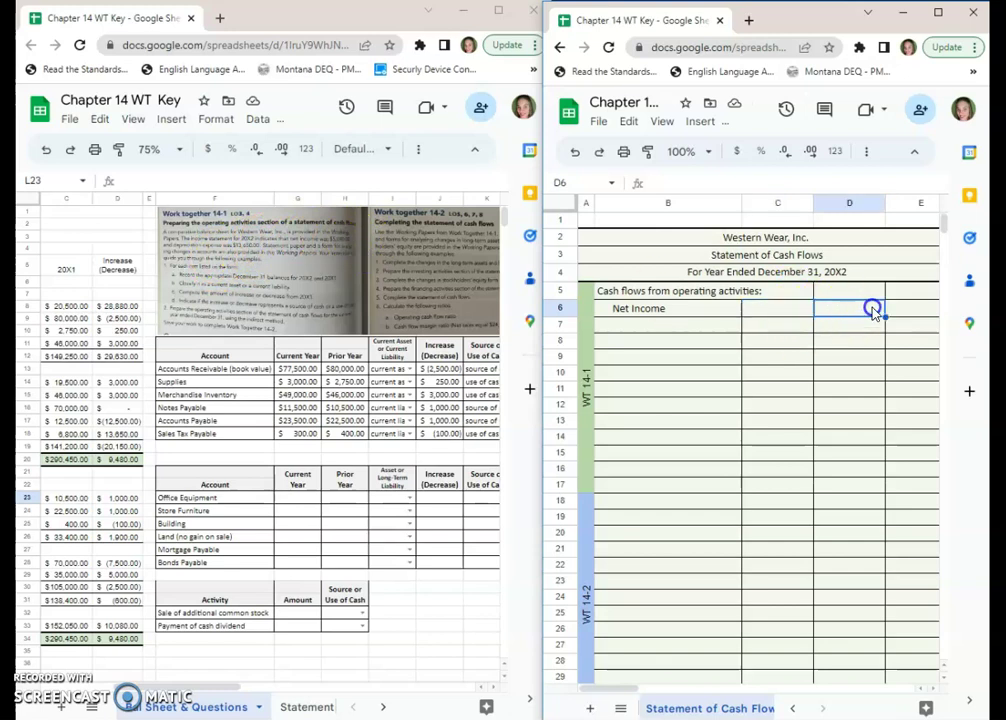
type("5080")
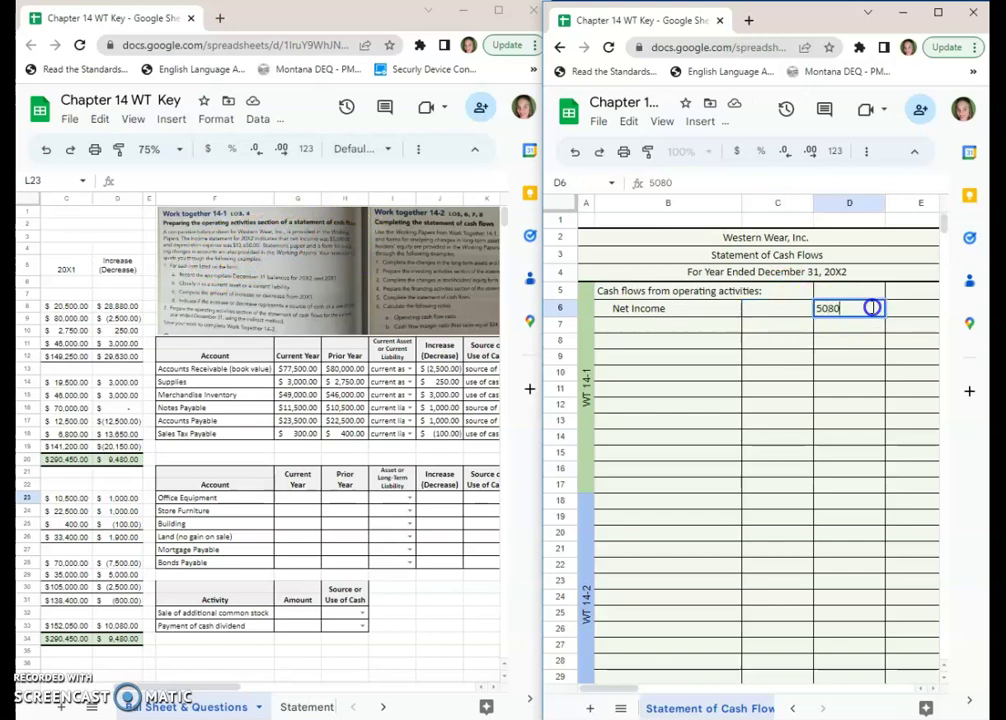
key("Return")
left_click(673, 330)
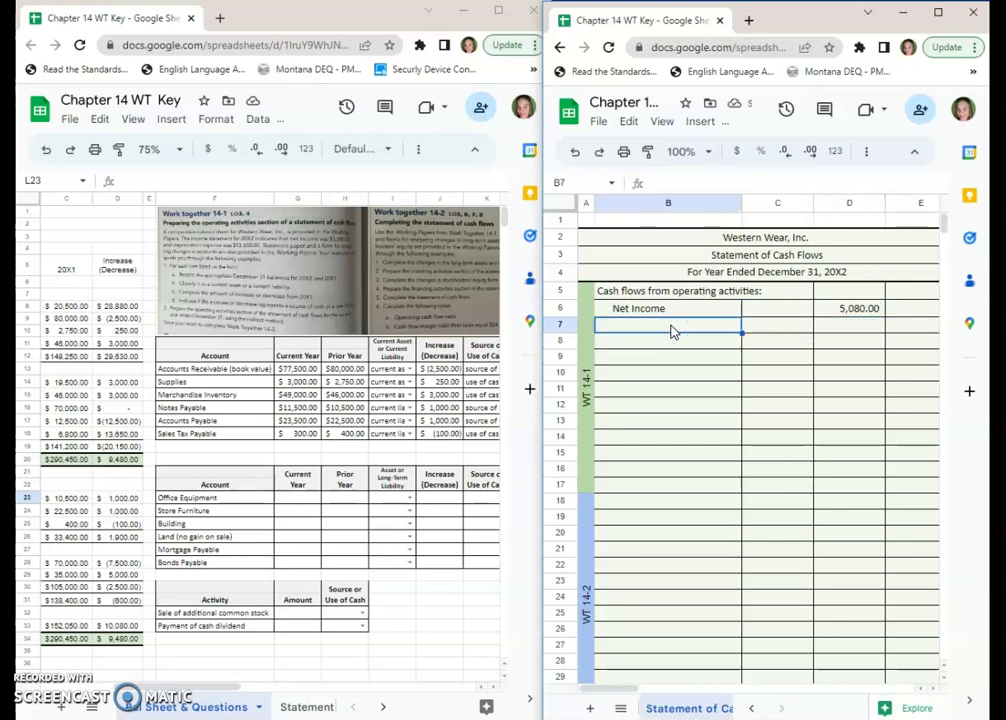
Add the 'Adjustments to Net Income' heading in cell B7
double_click(672, 325)
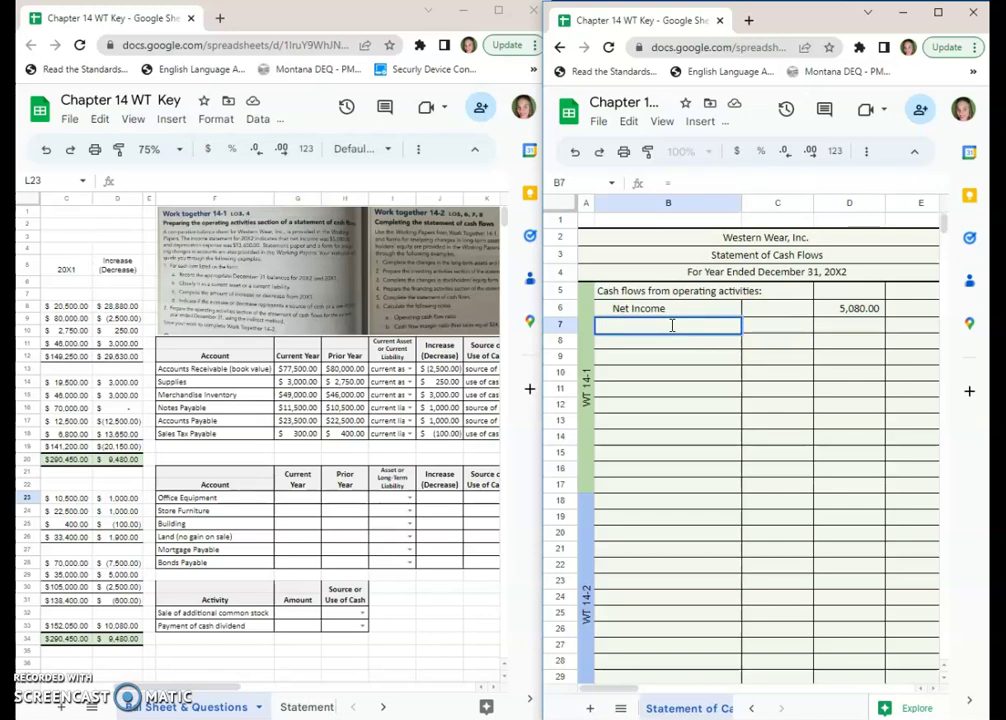
type("Adjustments to Net In")
type("come")
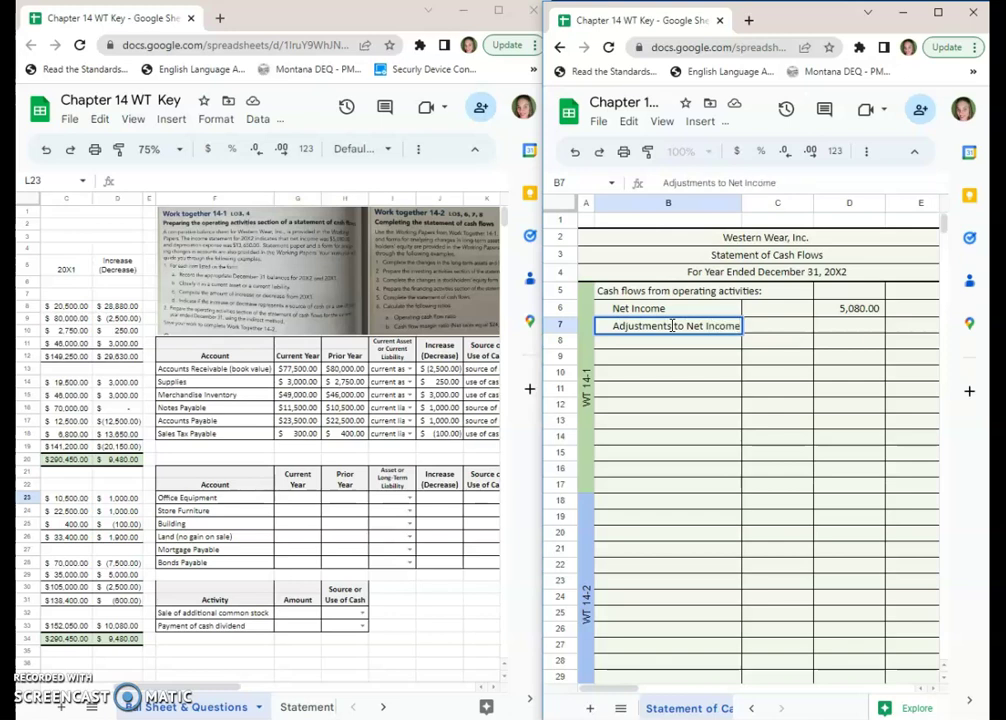
key("Return")
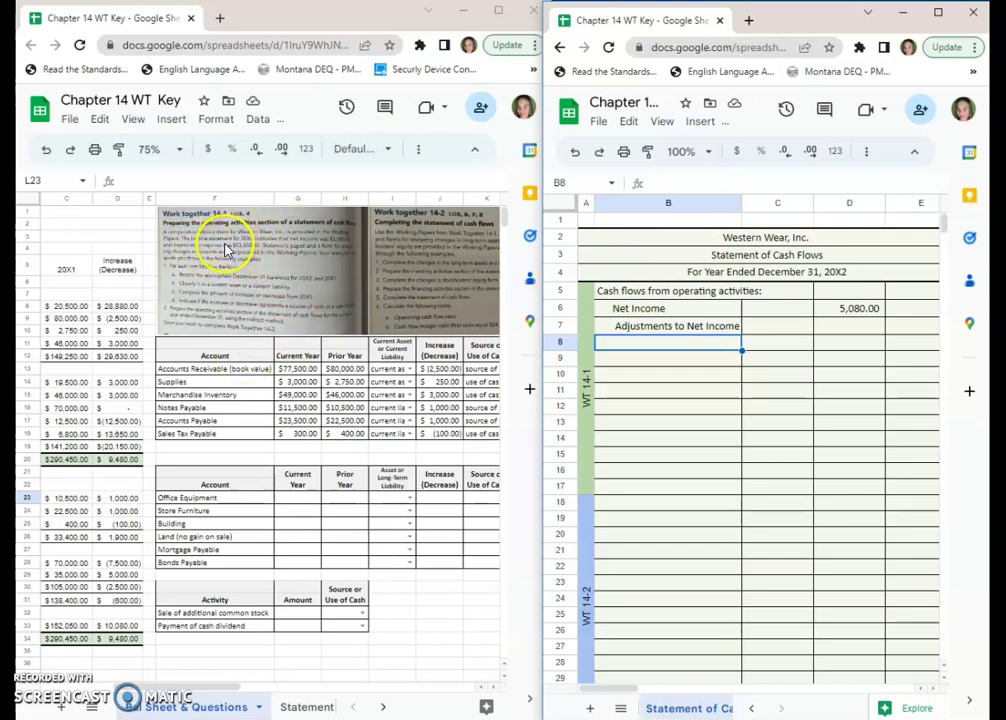
Enter 'Depreciation Expense' in B8 with an amount of 13650 in C8
double_click(643, 344)
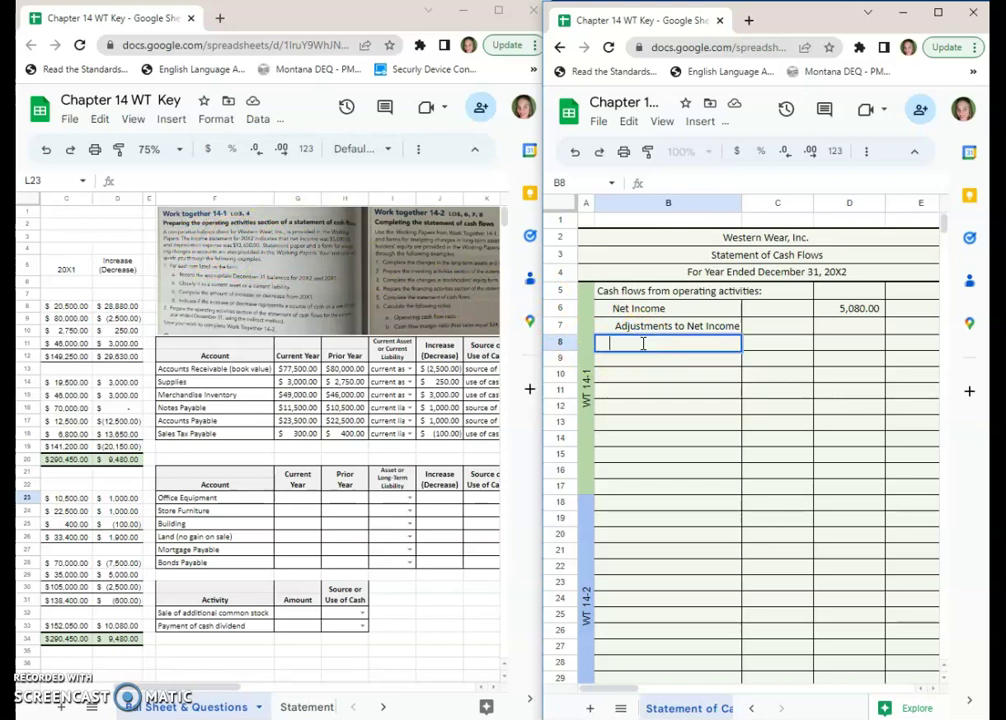
type("Depreciation Expense")
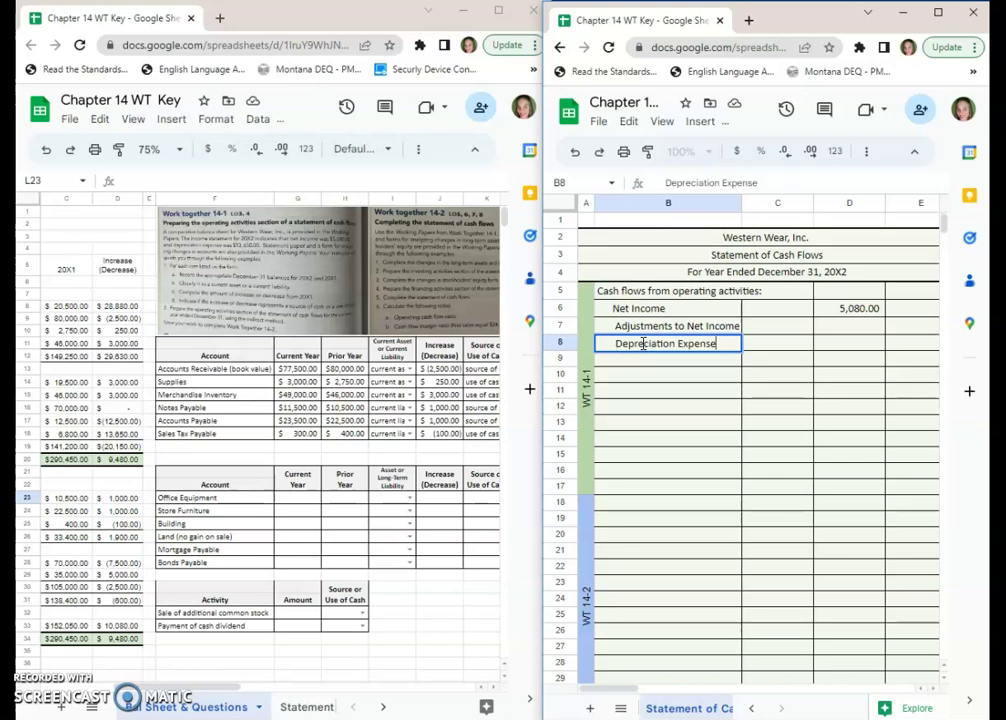
left_click(763, 346)
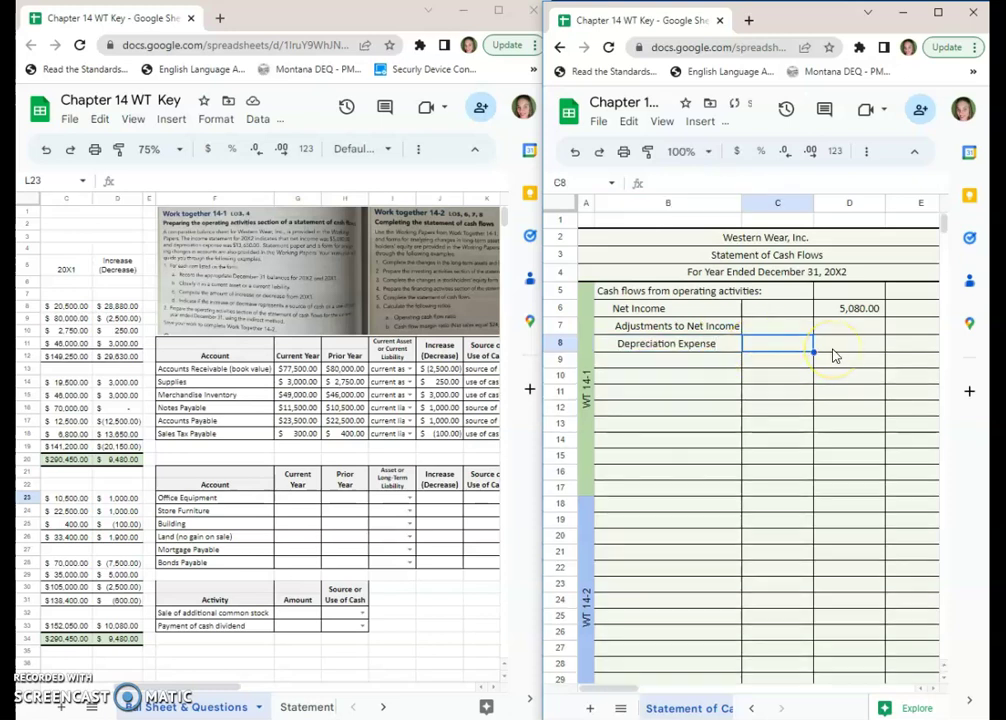
type("13650")
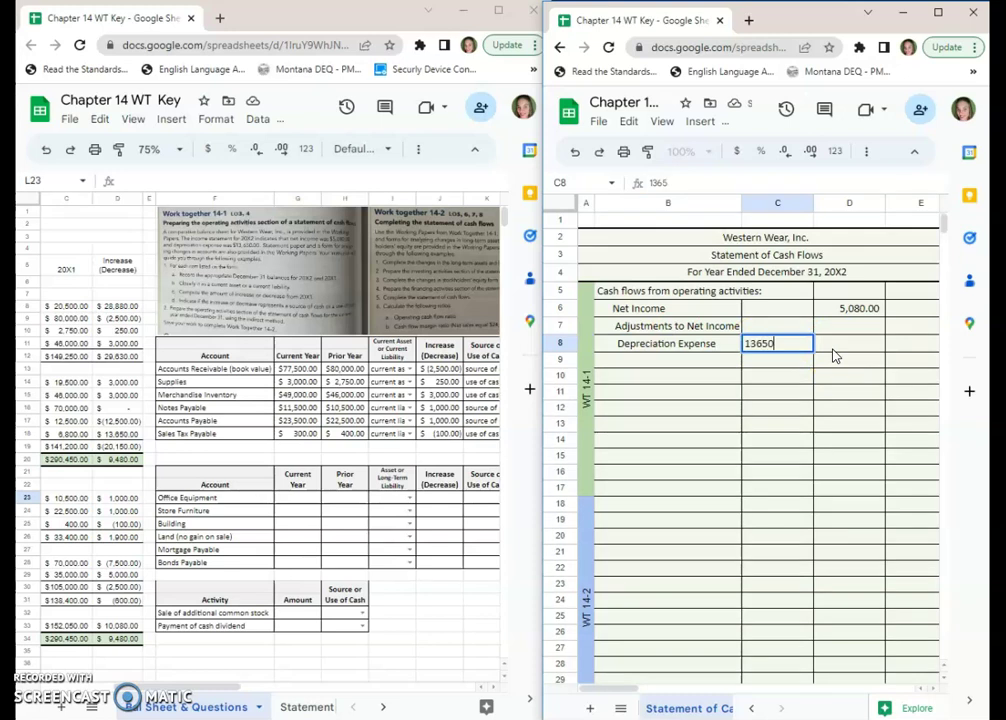
key("Return")
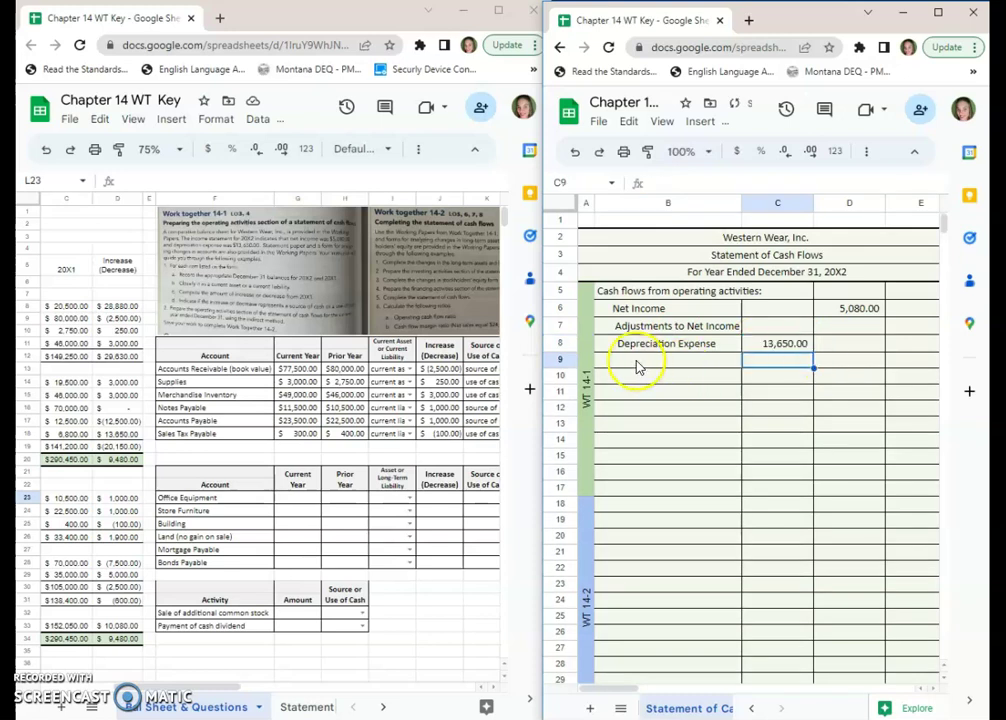
Type 'Changes in Current Assets & Liabilities' as a subheading in cell B9
left_click(638, 366)
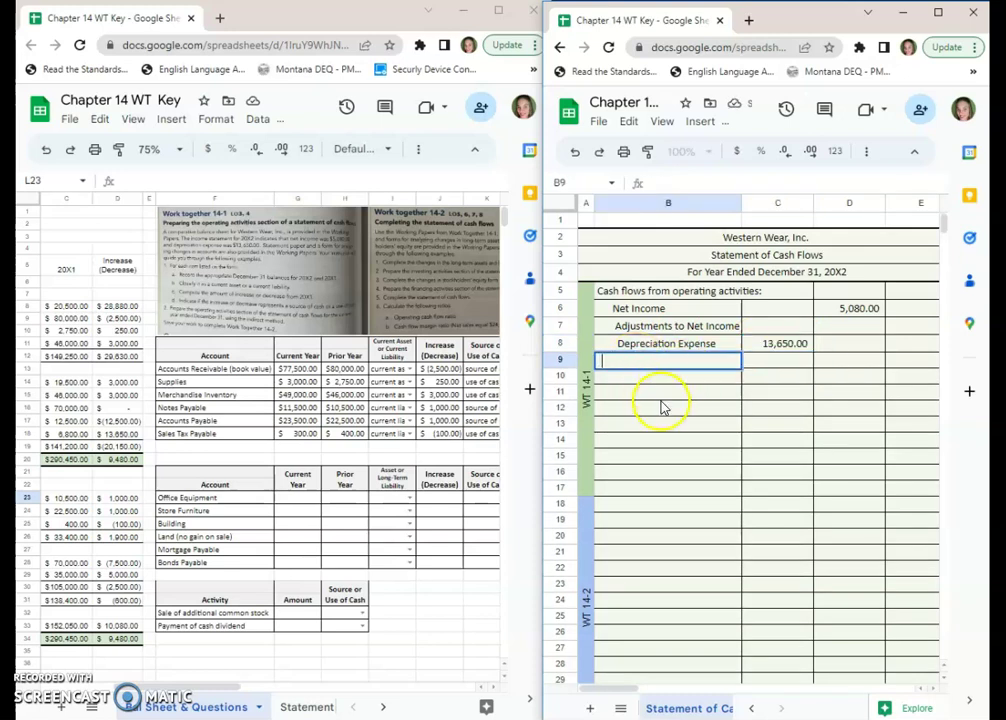
key("Return")
type("Chang")
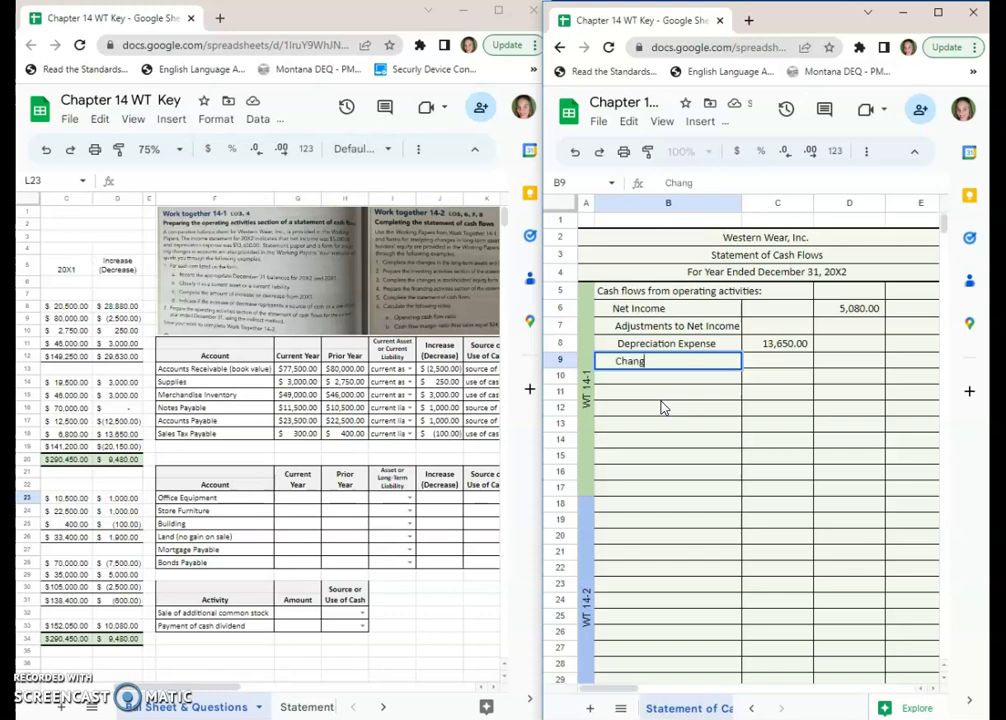
type("es in Current A")
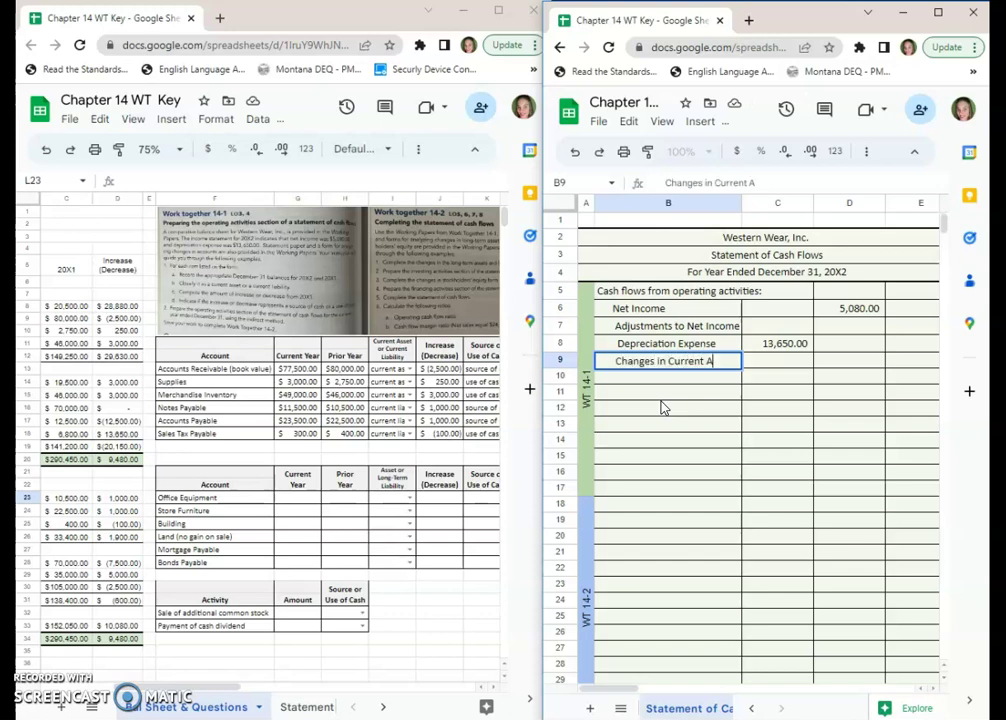
type("ssets & Liabilities")
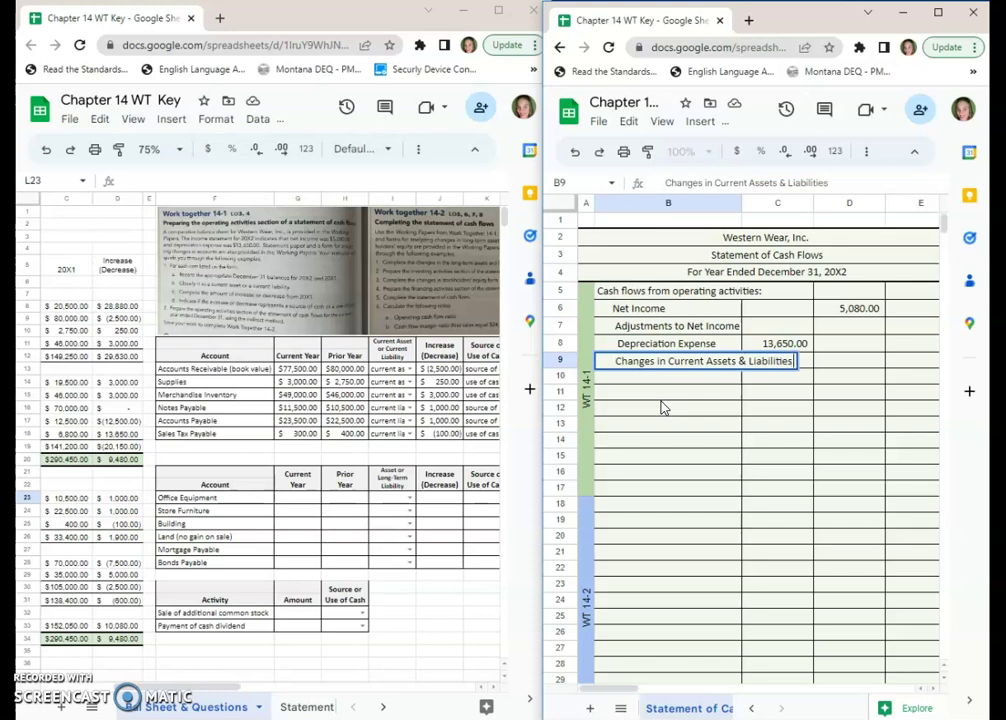
key("Return")
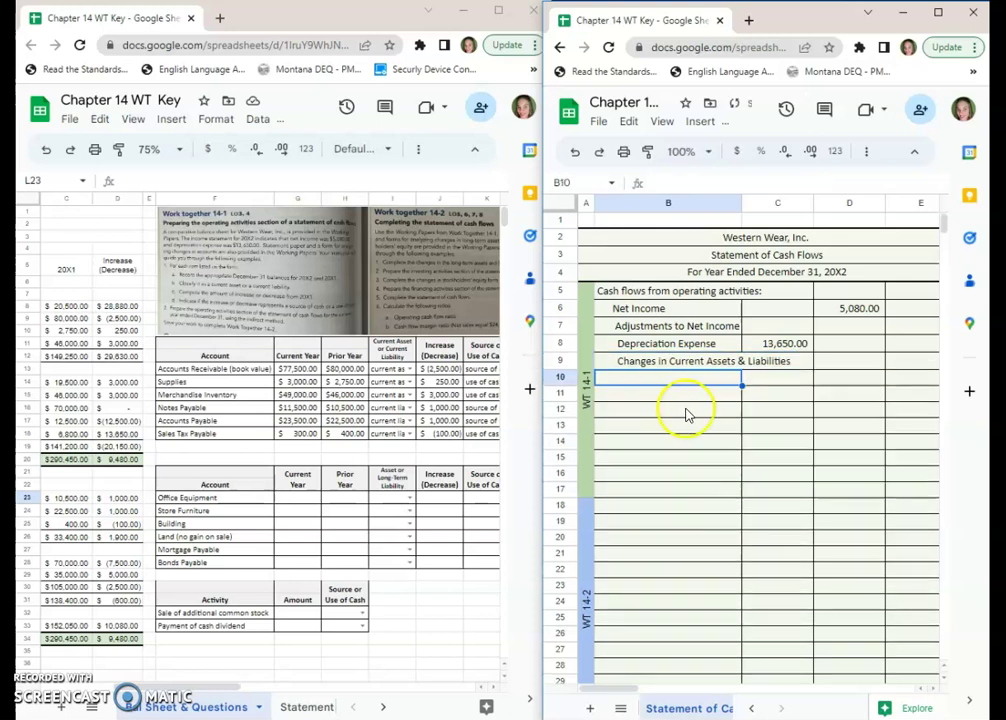
left_click(776, 383)
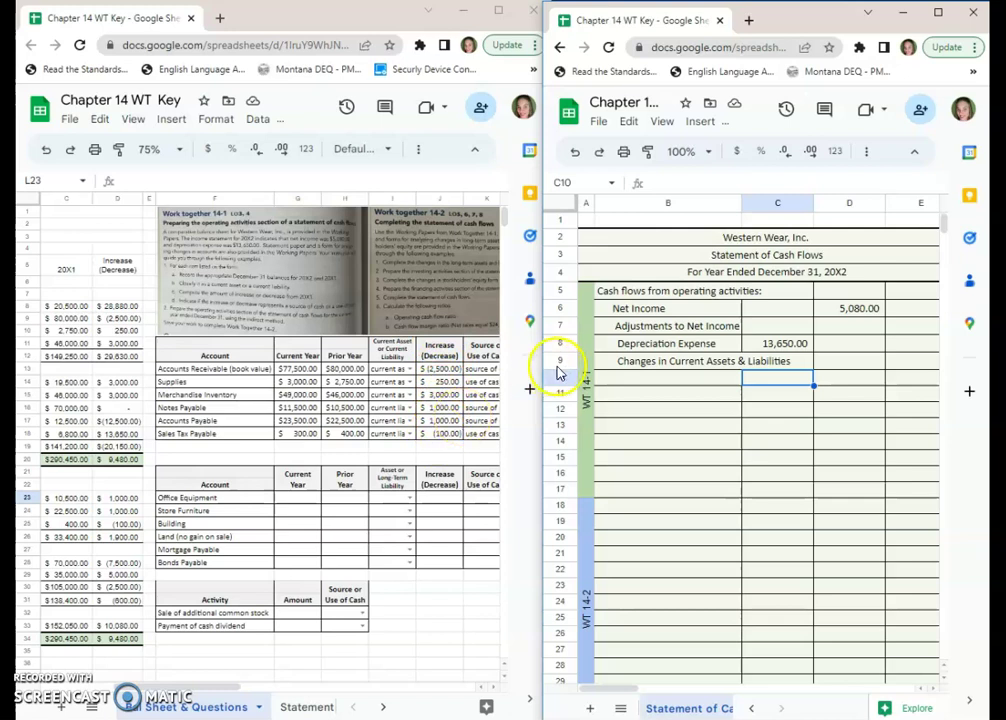
Enter 'Decrease in A/R' in B10 with 2500 in C10
left_click(606, 379)
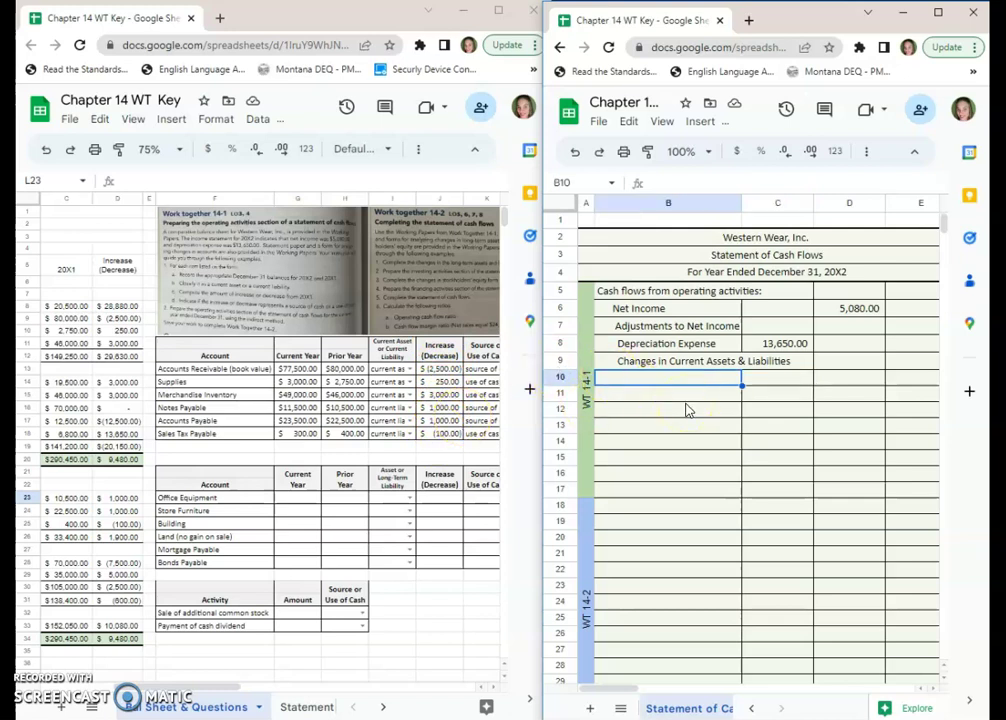
key("Return")
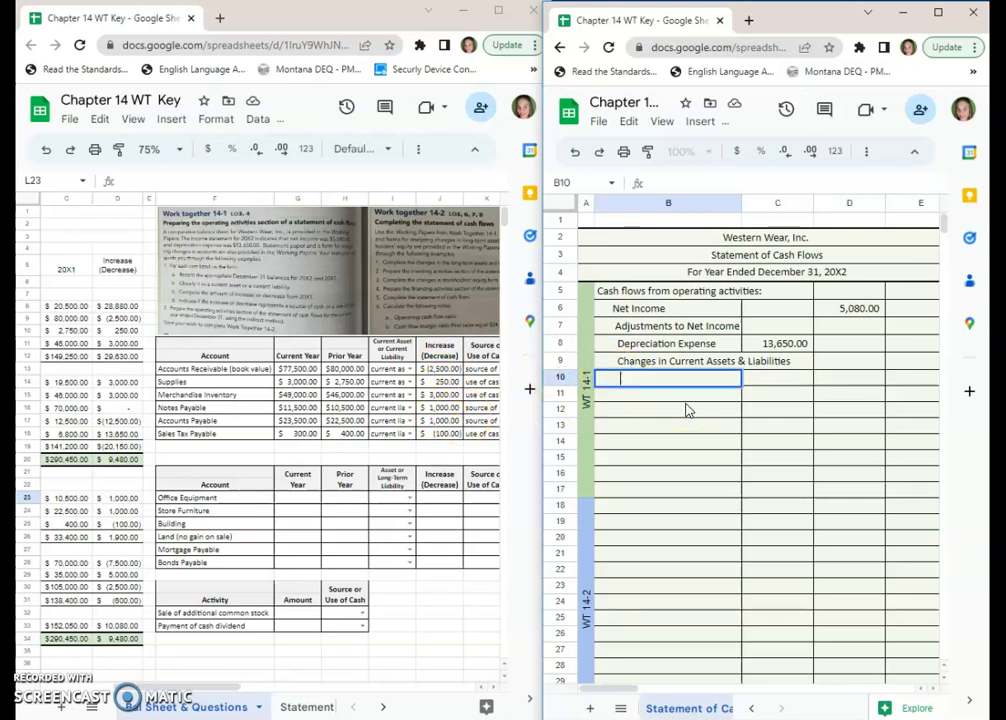
type("Decrease in")
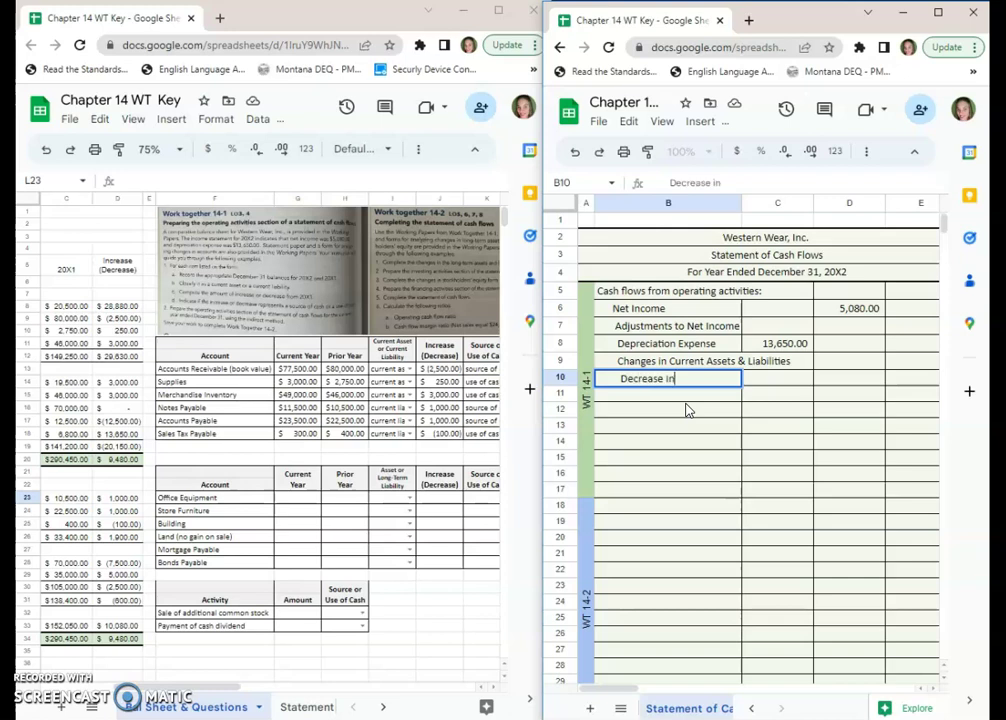
type(" a")
key("BackSpace")
type("A/R")
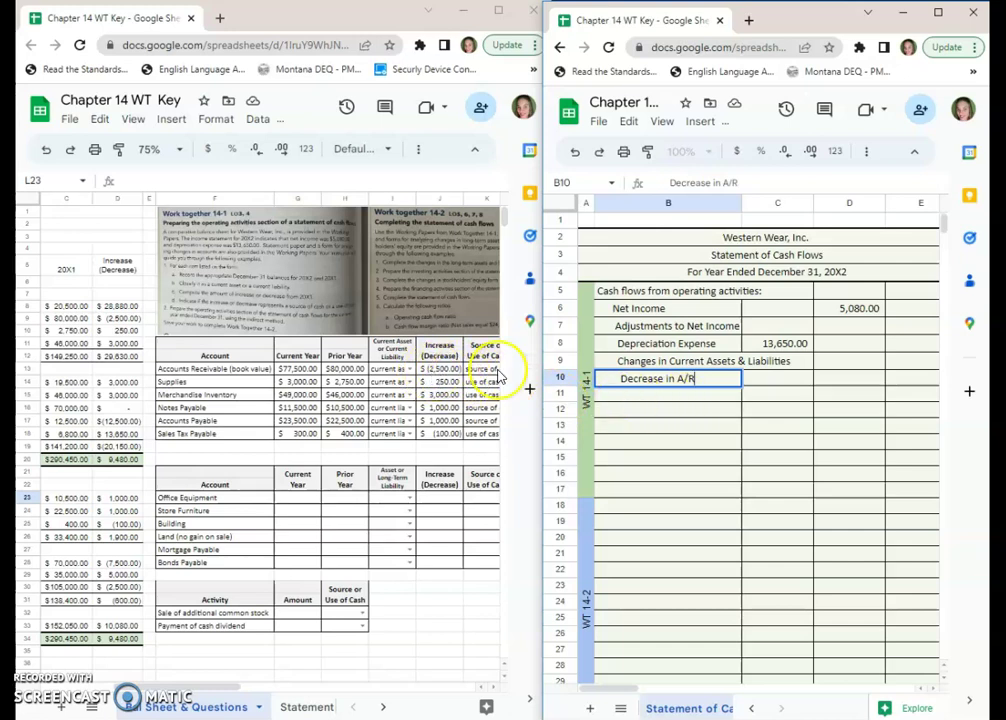
left_click(761, 380)
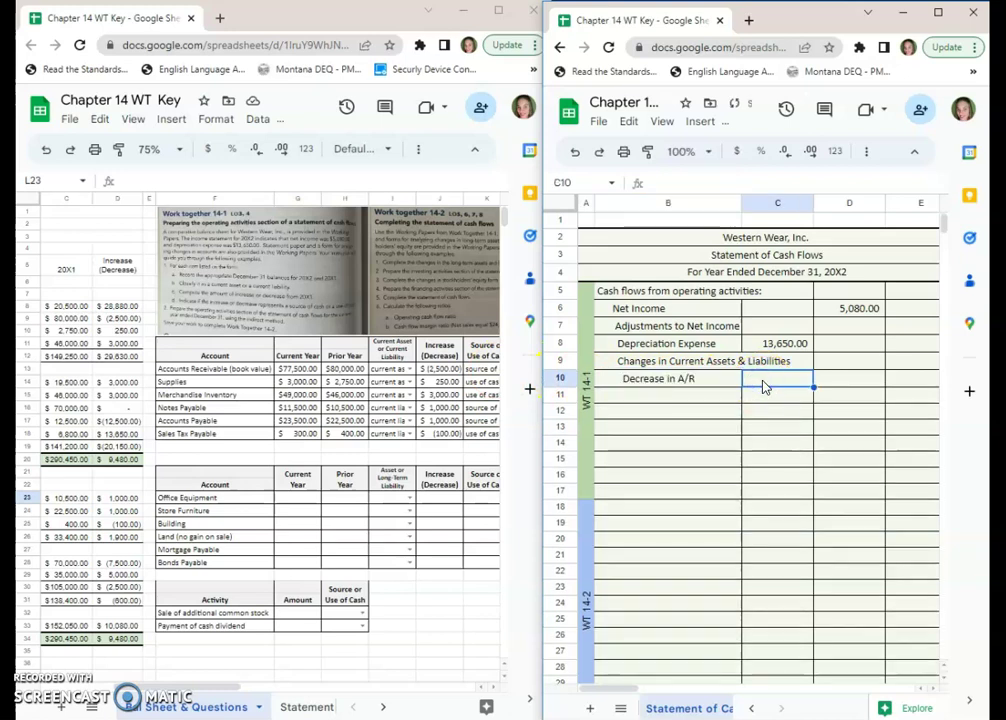
type("2500")
key("Return")
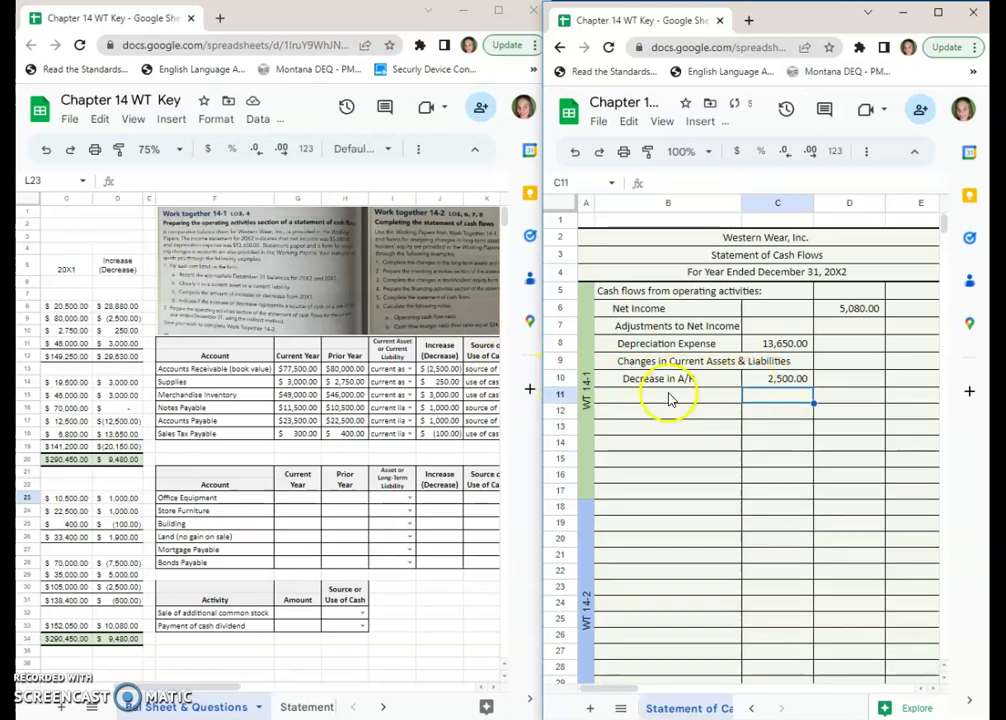
Enter 'Increase in Supplies' in B11 with 250 in C11
left_click(671, 398)
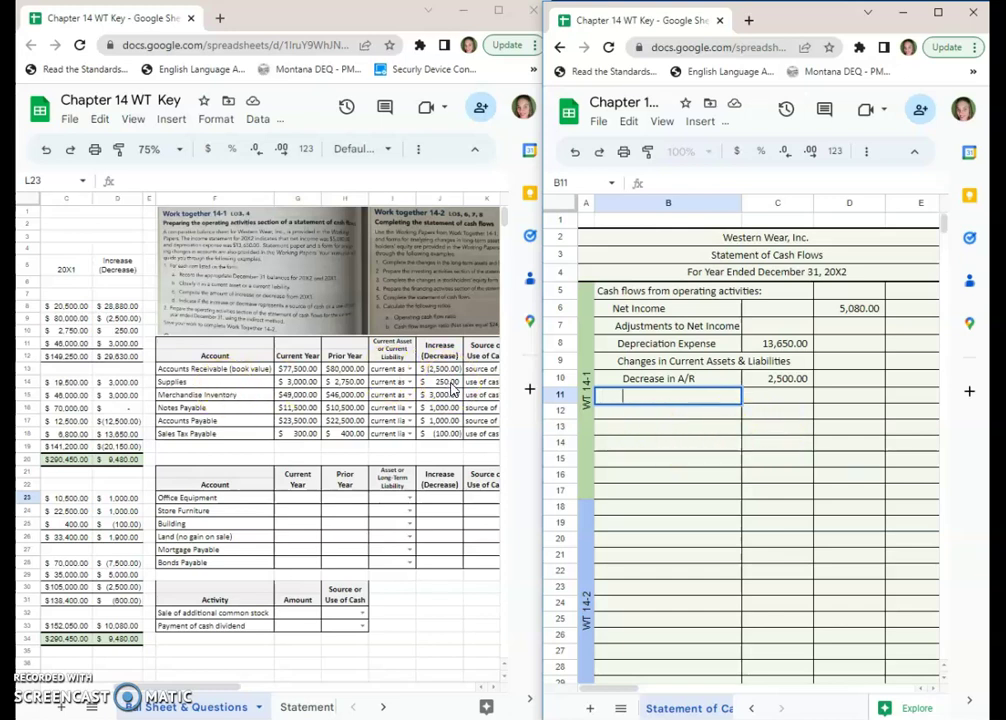
left_click(626, 396)
type("Increase in Supplies")
key("Tab")
type("250")
key("Return")
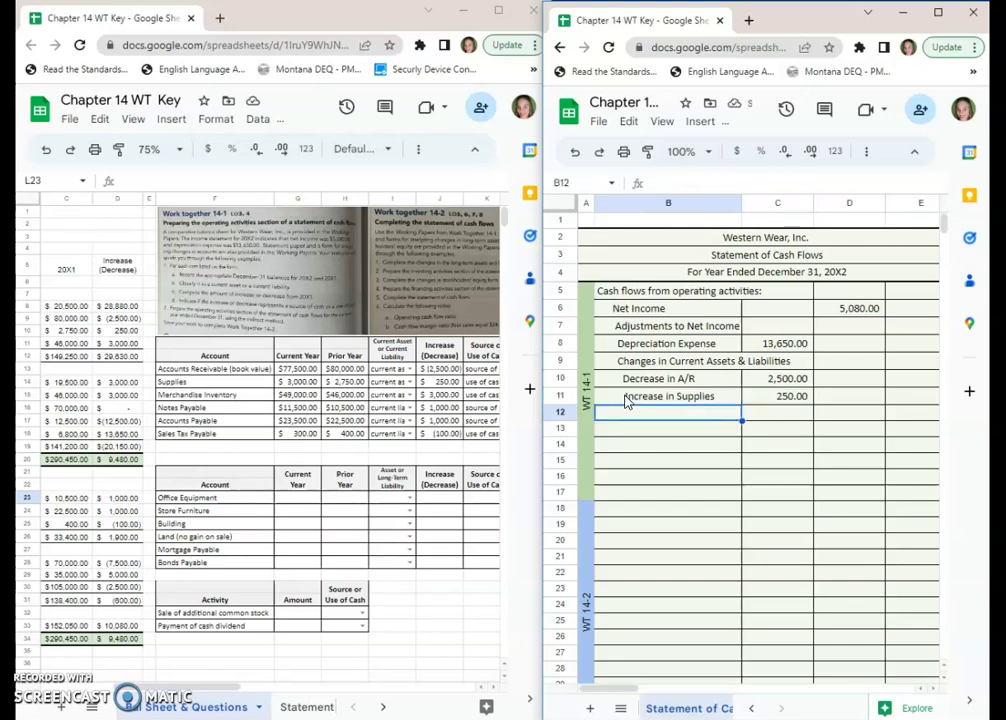
Make the supplies amount in C11 negative so it shows (250.00)
key("Right")
key("Up")
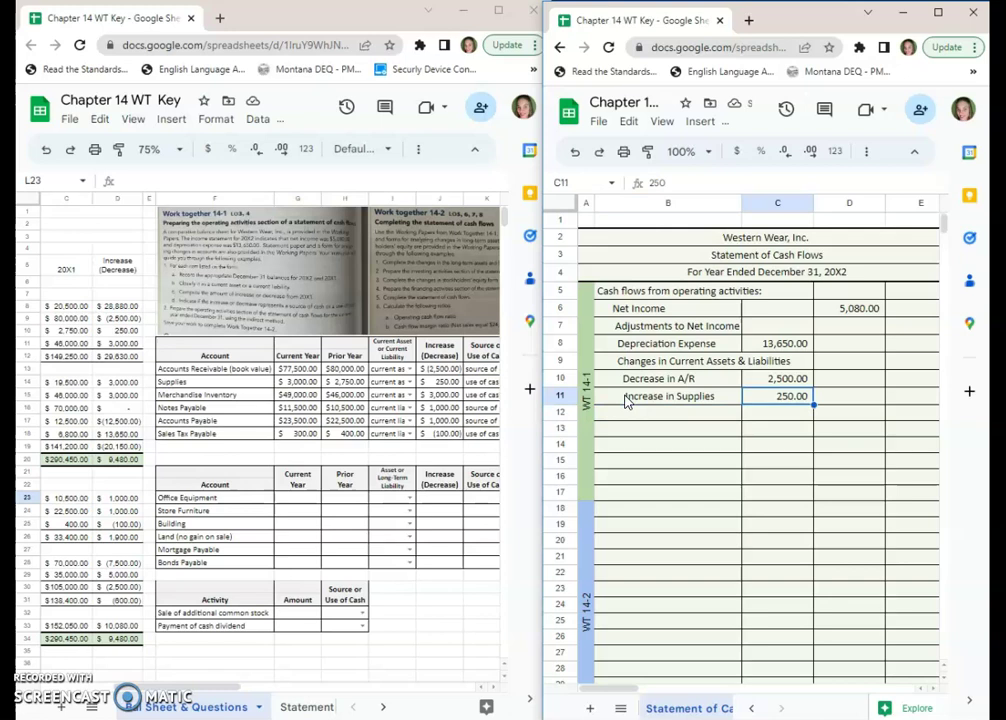
left_click(754, 384)
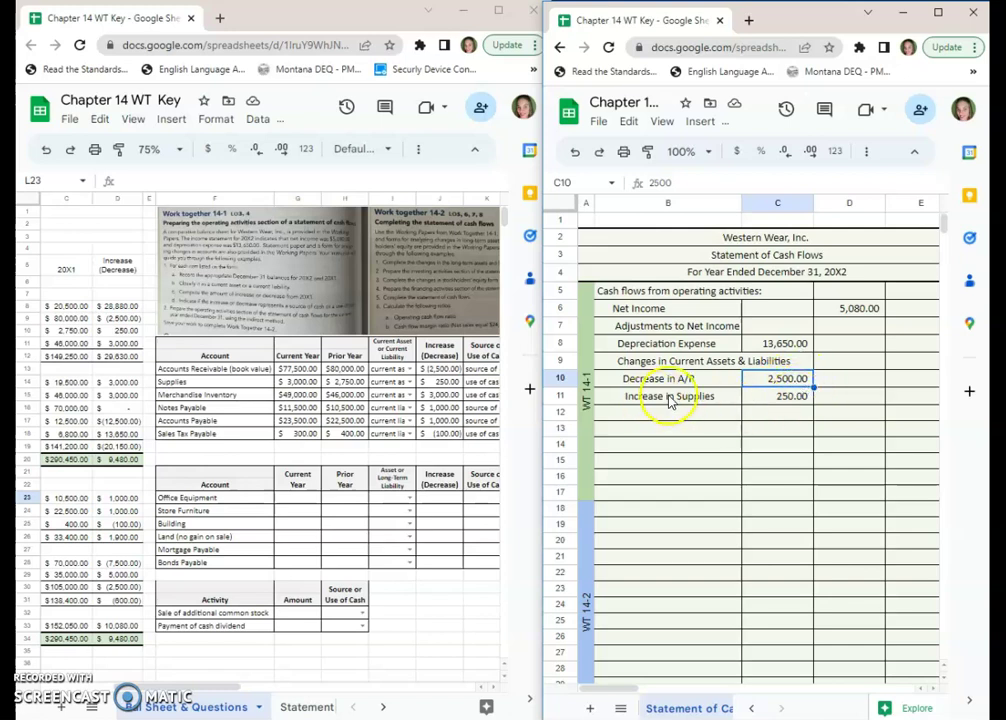
left_click(793, 402)
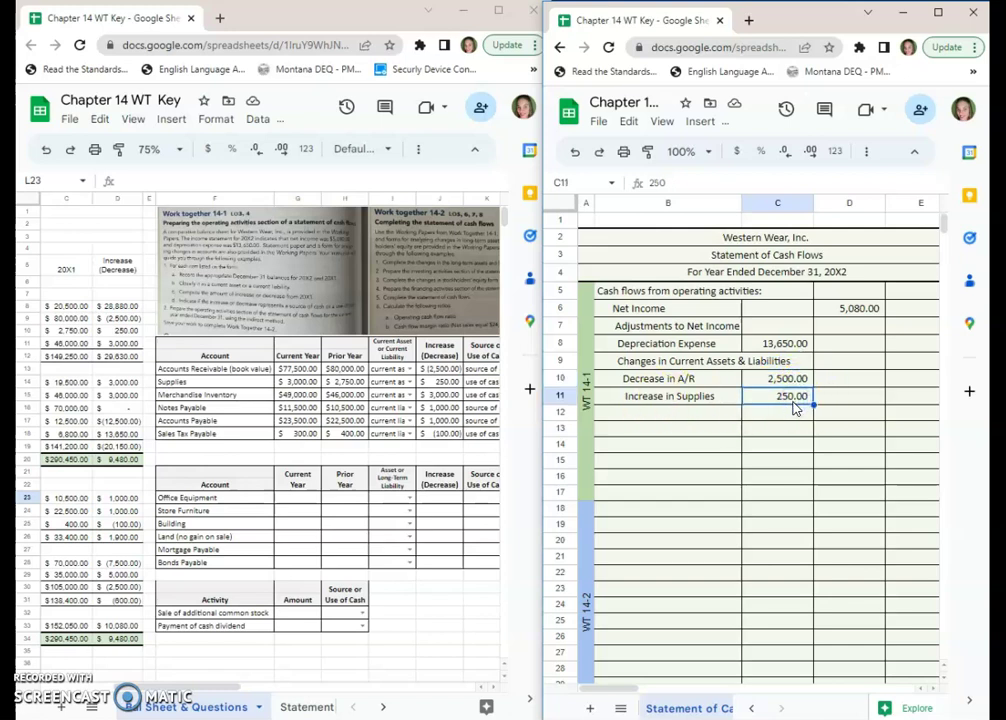
double_click(788, 396)
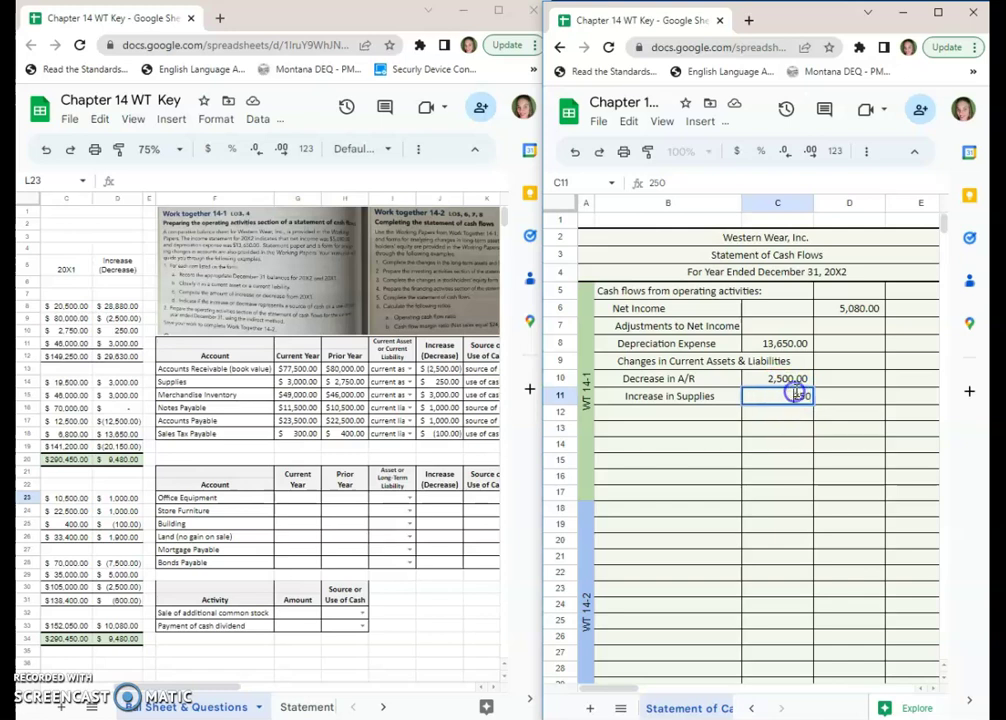
type("-")
key("Return")
left_click(662, 414)
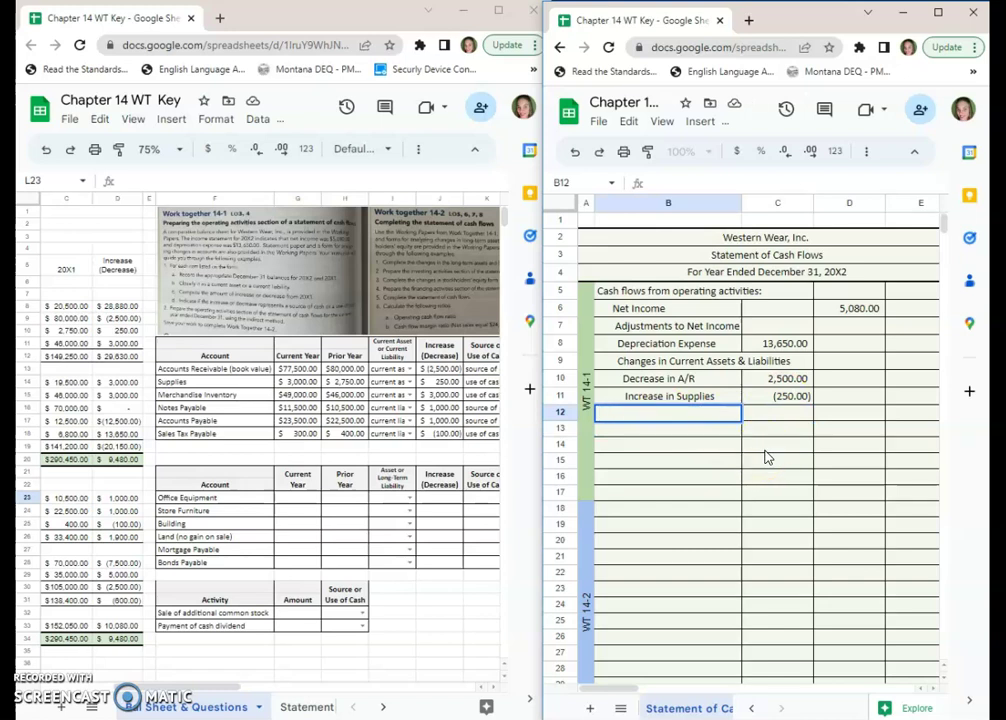
Add an 'Increase in Merchandise Inv.' line with an amount of (3,000.00)
type("Increase in Merc")
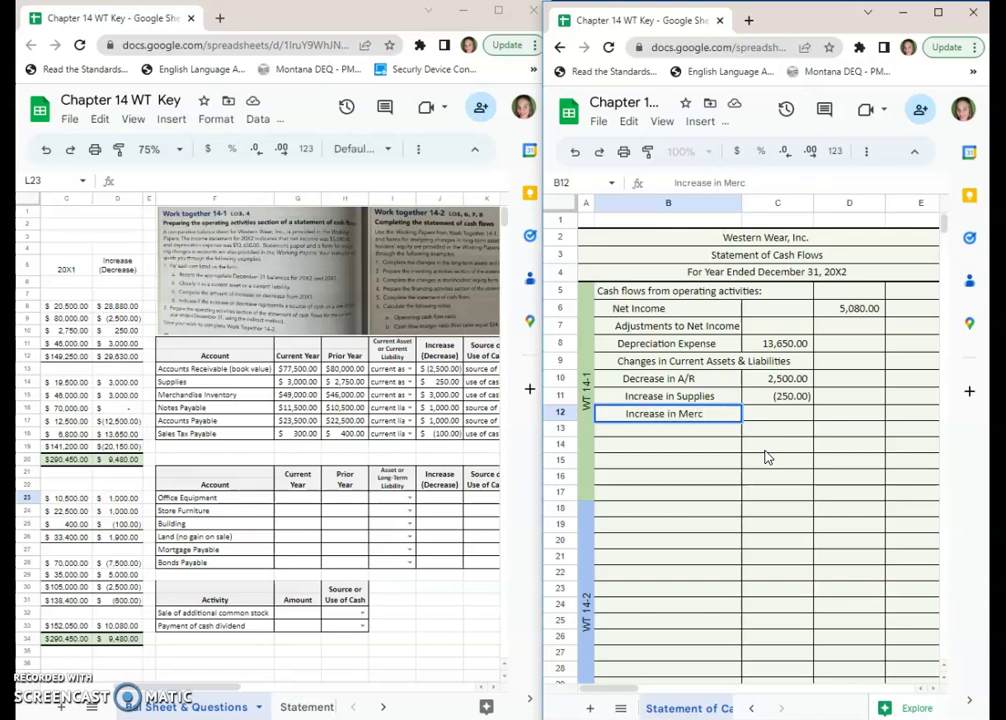
type("jhhandise Inv.")
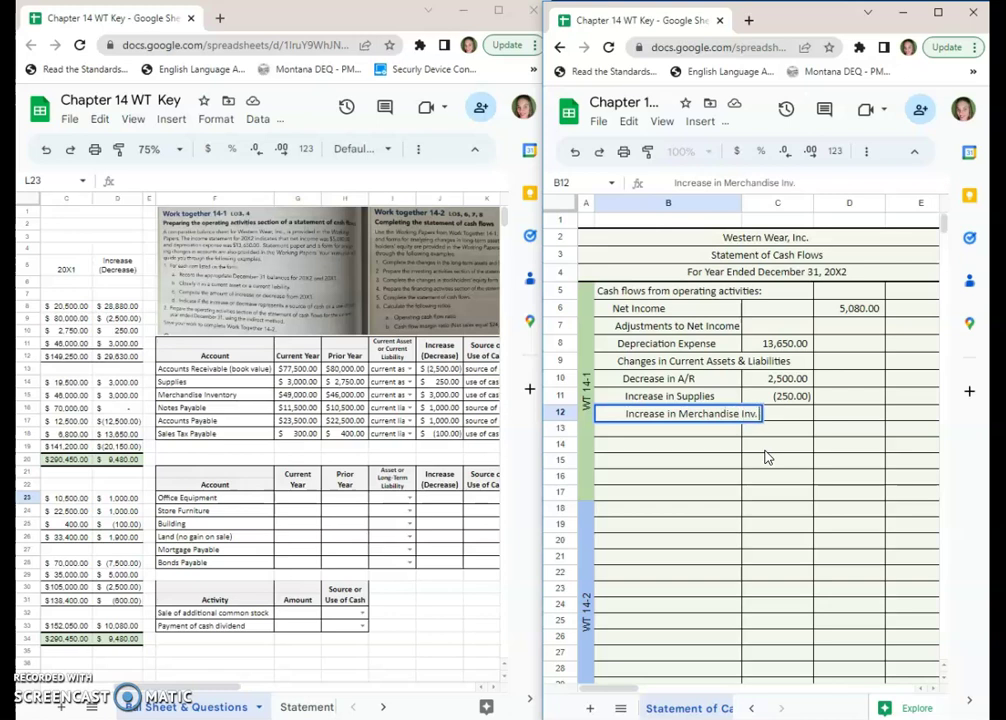
key("Tab")
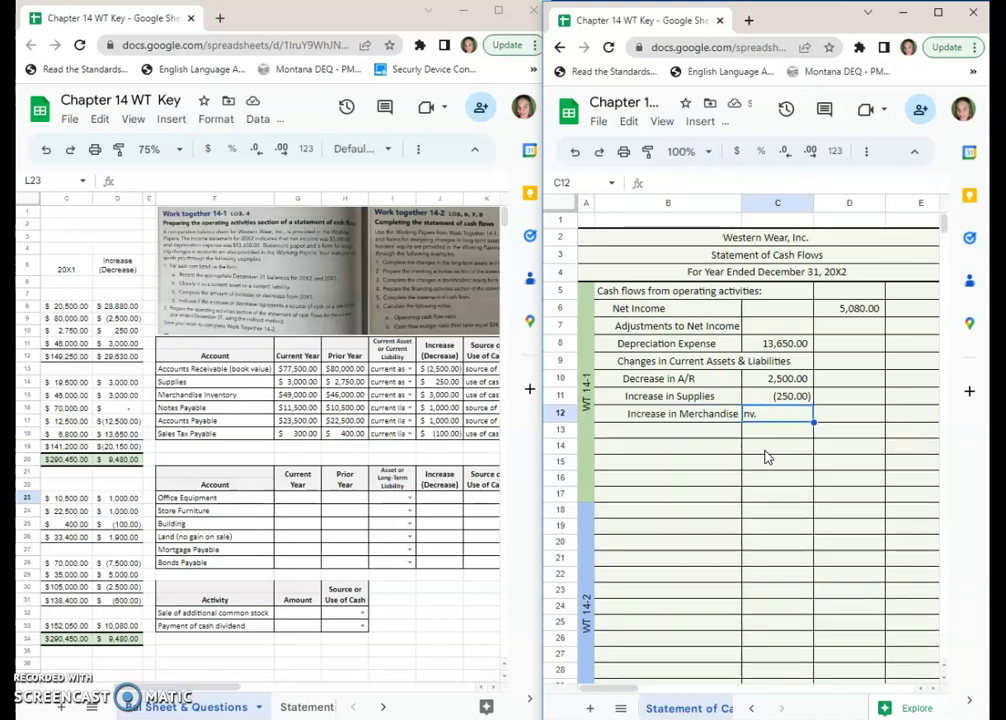
type("-36")
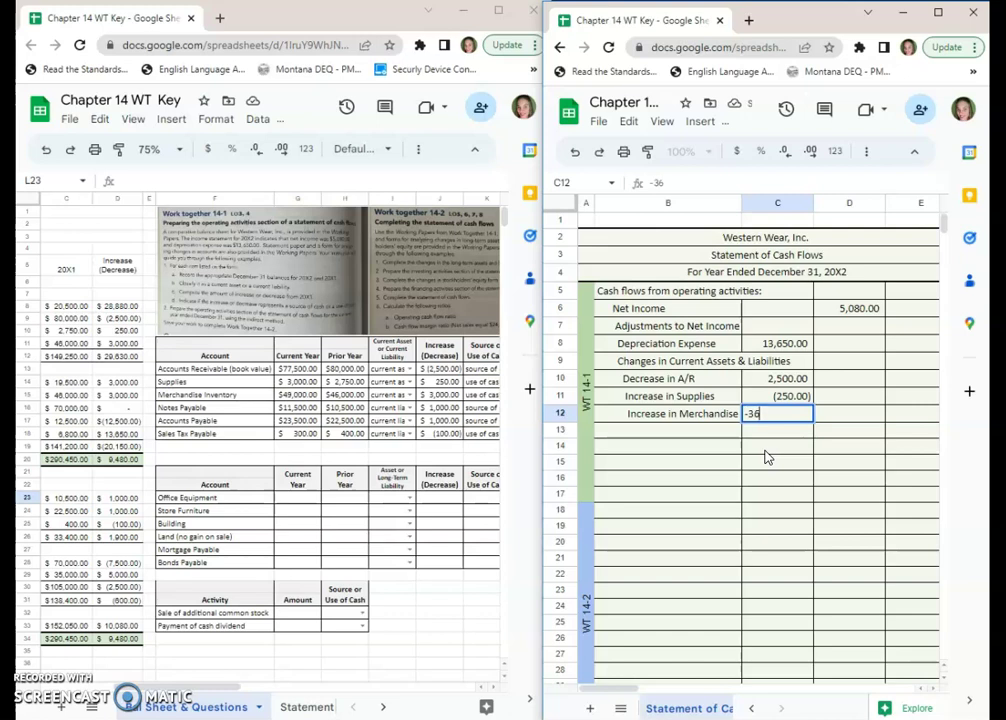
key("BackSpace")
key("BackSpace")
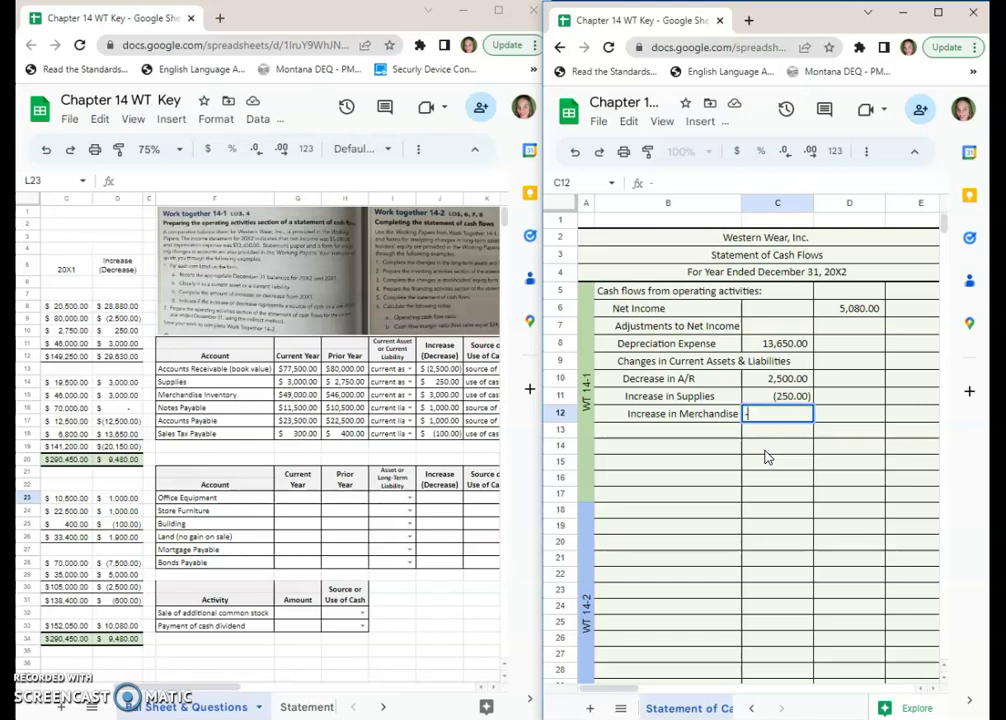
type("3000")
key("Return")
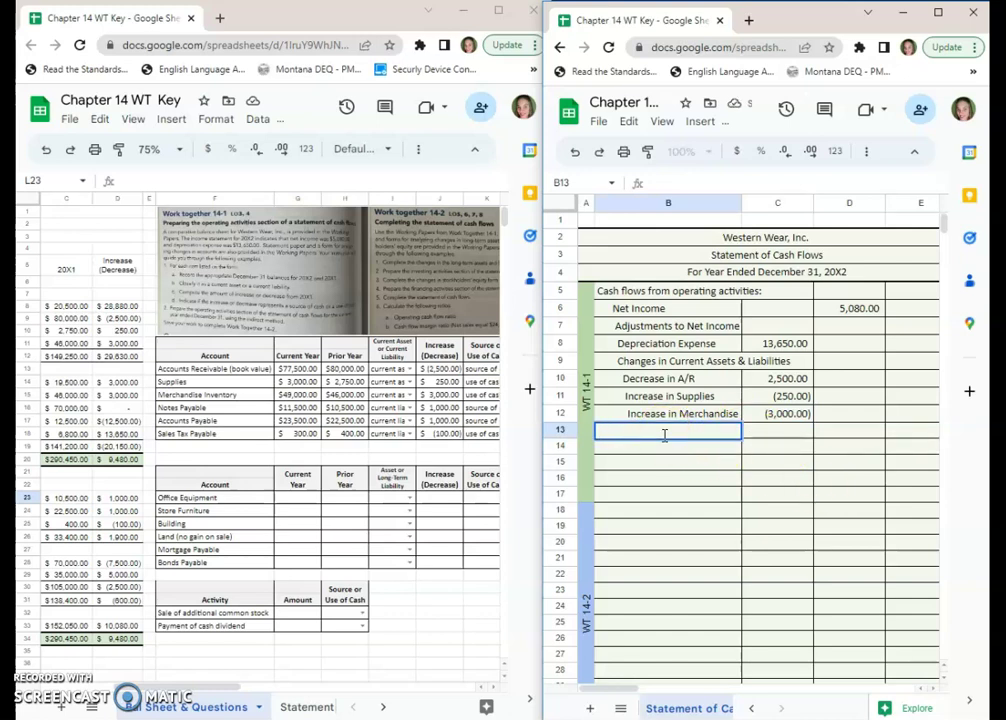
Add an 'Increase in Notes Payable' line with an amount of 1,000.00
type("Increase")
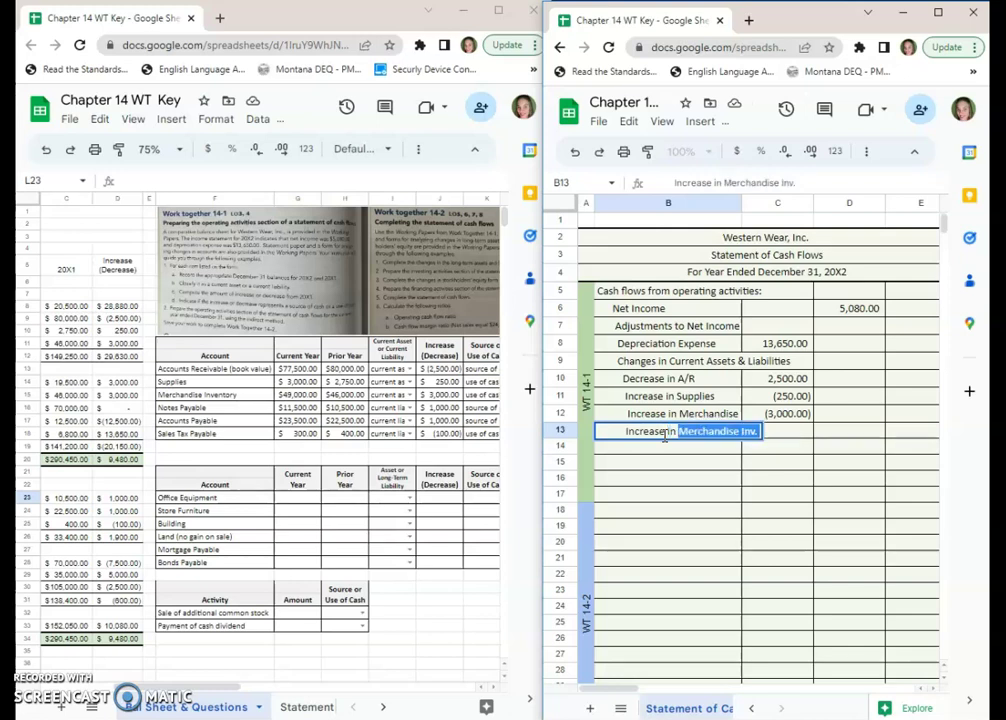
type("inNotes A")
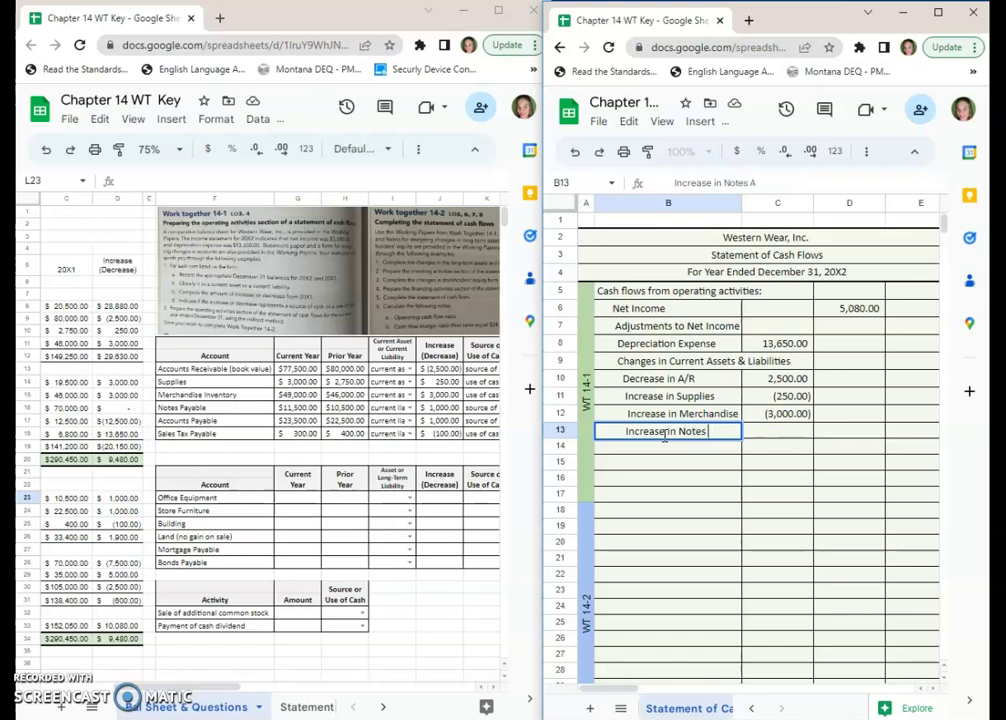
key("BackSpace")
type("Payable")
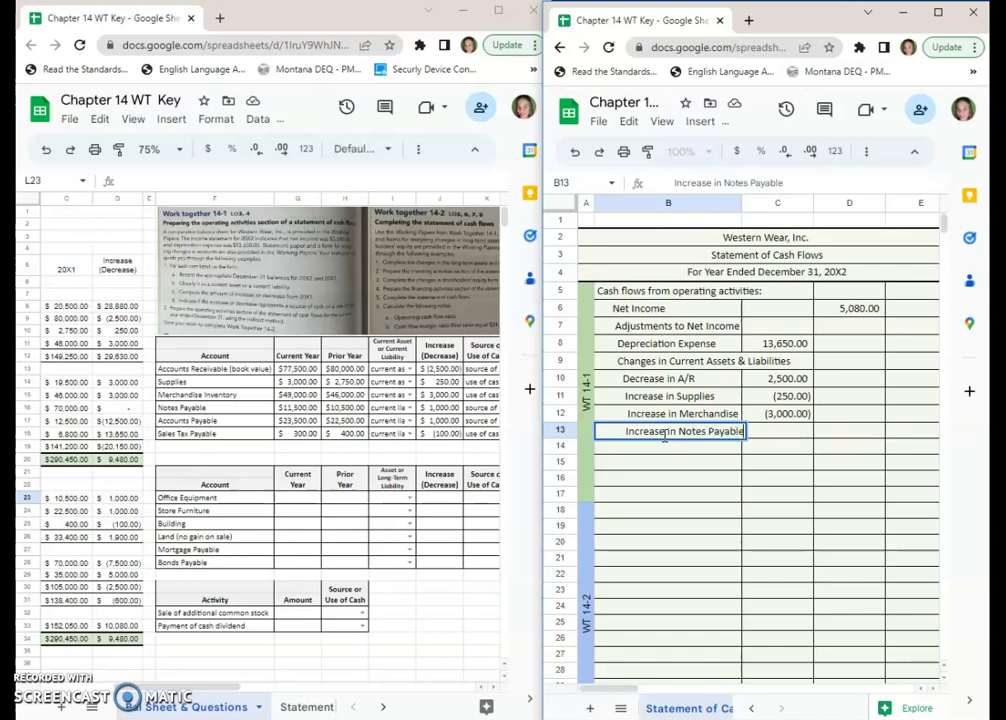
key("Tab")
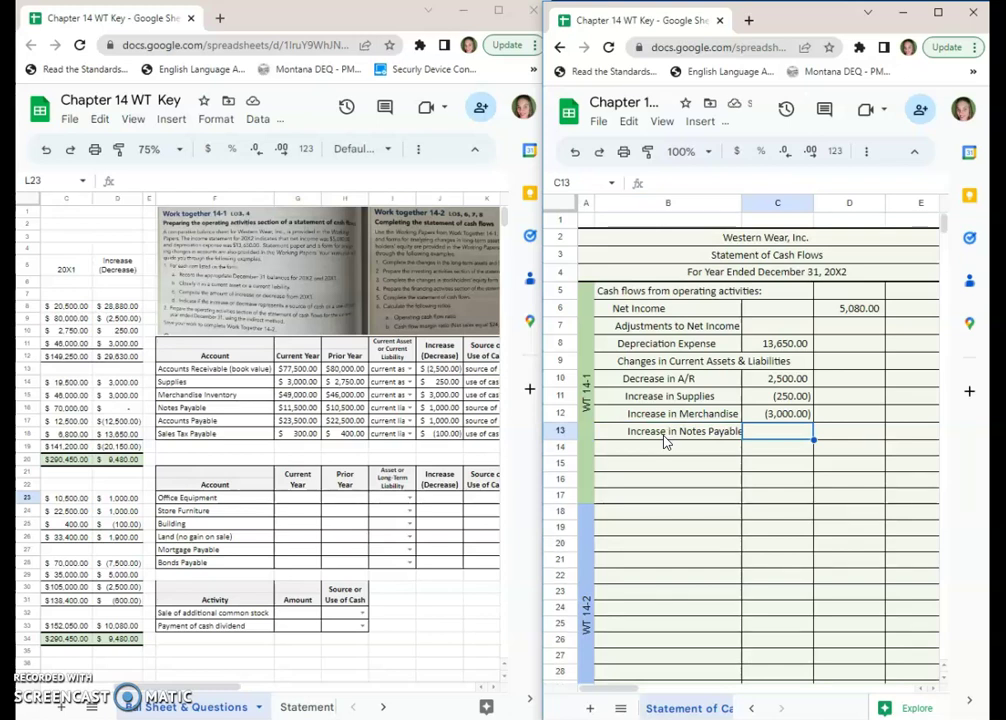
type("1000")
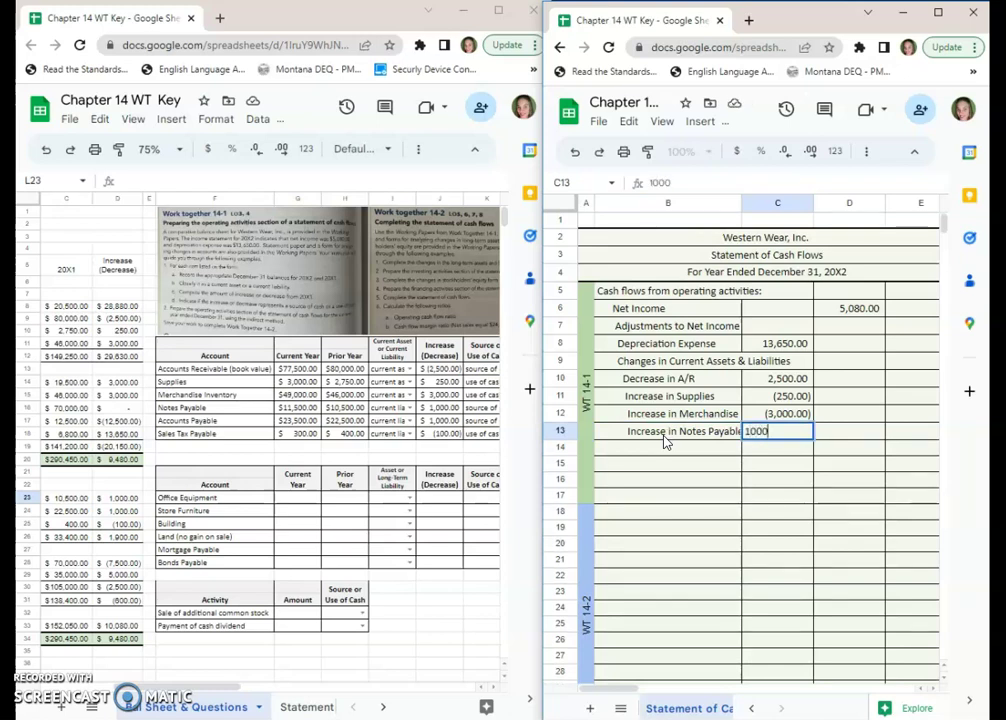
key("Return")
double_click(666, 443)
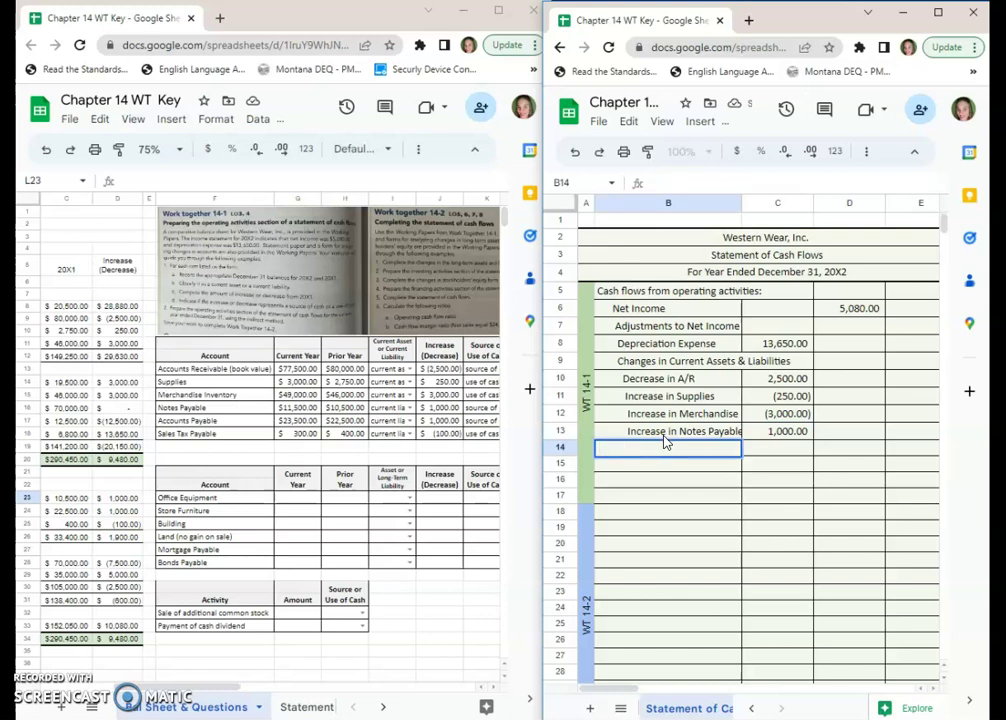
Enter 'Increase in A/P' in B14 with 1000 in C14
left_click(797, 441)
type("Increase in A/P")
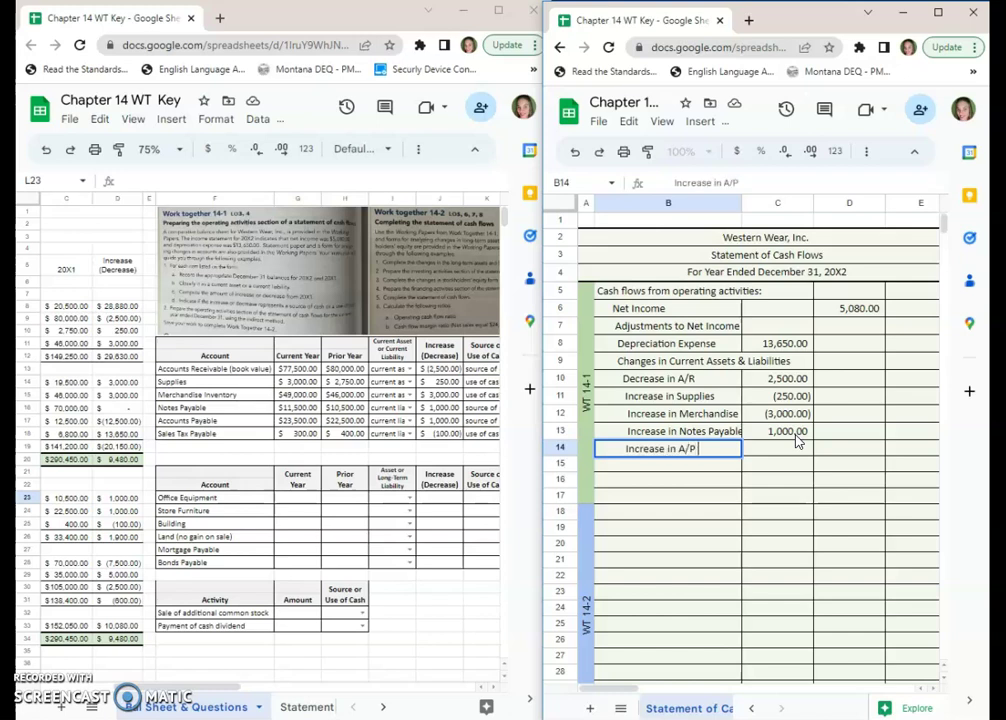
key("Tab")
type("1000")
key("Return")
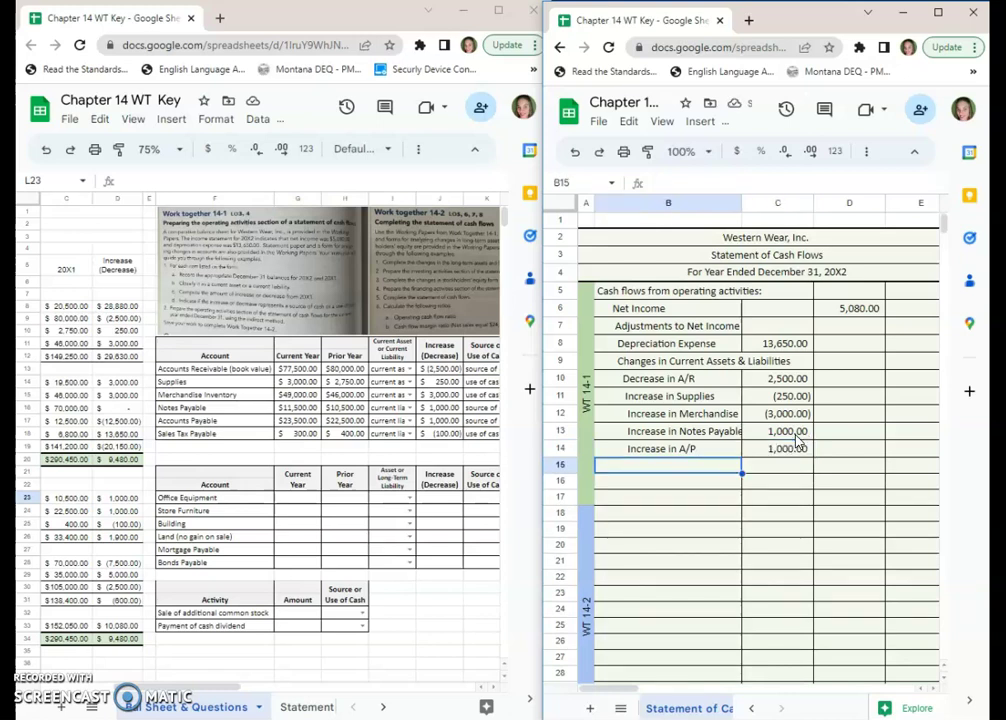
Enter the Decrease in Sales Tax Payable label in B15 with -100 in C15
key("Return")
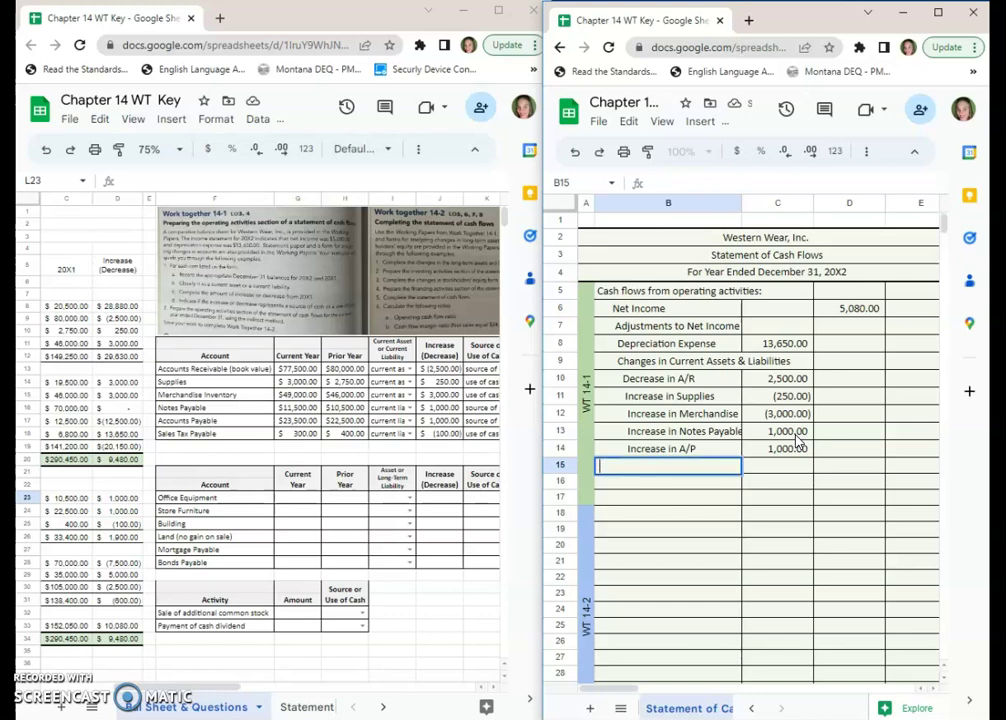
type("Decrease in Sales T")
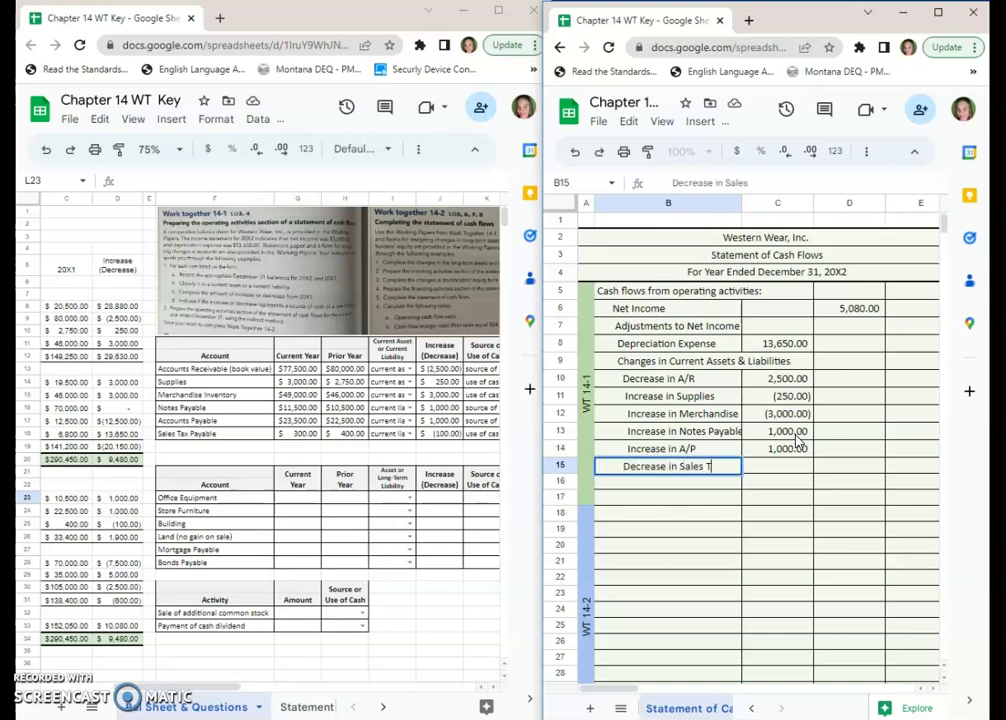
type("ax Payabe")
key("Tab")
type("-100")
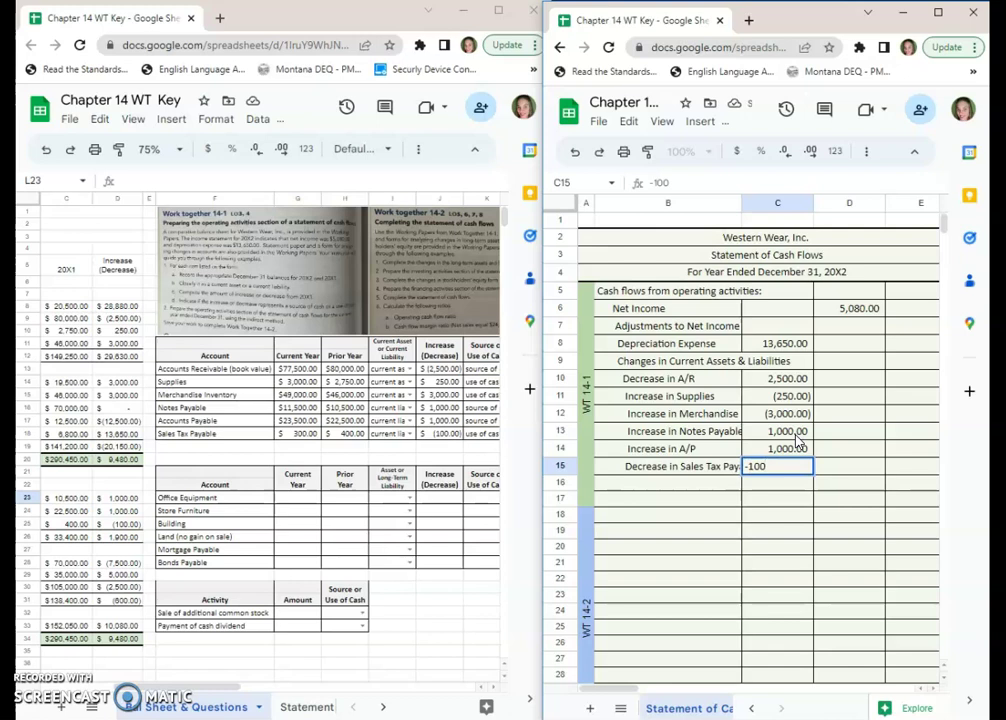
key("Return")
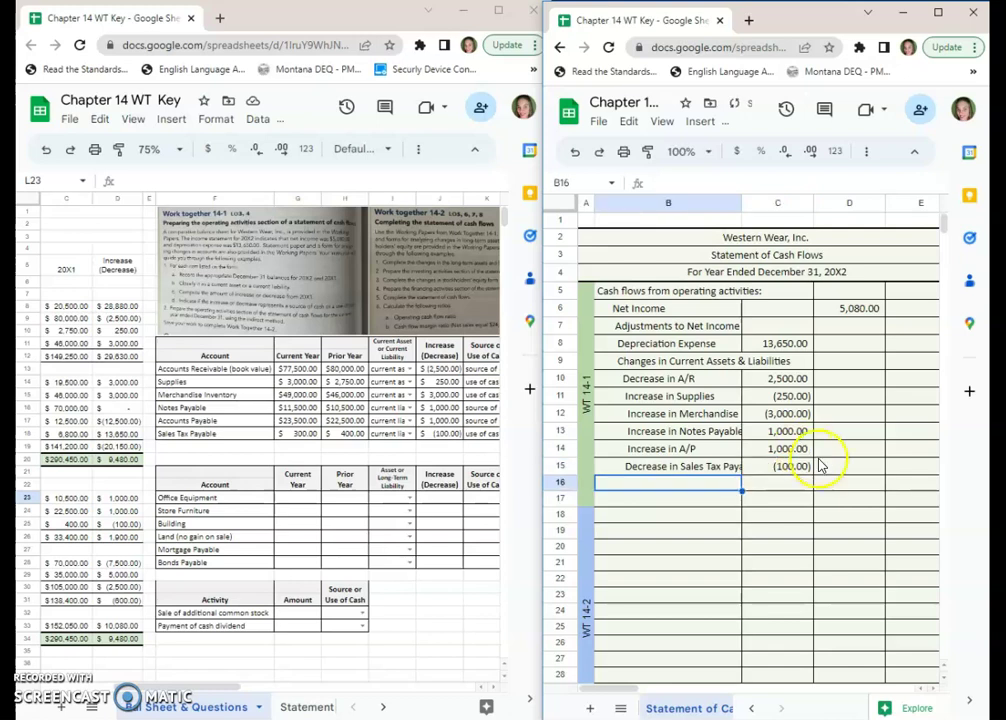
Label B16 'Total Adjustments to Net Income' and sum C8:C15 in D16, giving 14,800.00
double_click(636, 488)
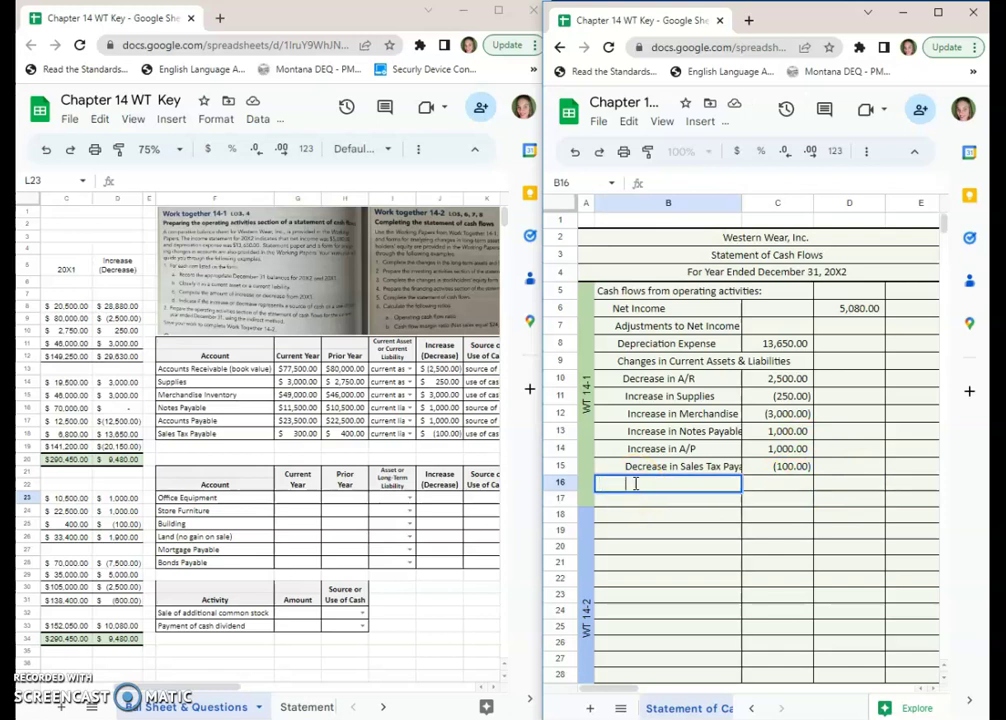
type("Total Adjustments to Net Income")
key("Tab")
key("Tab")
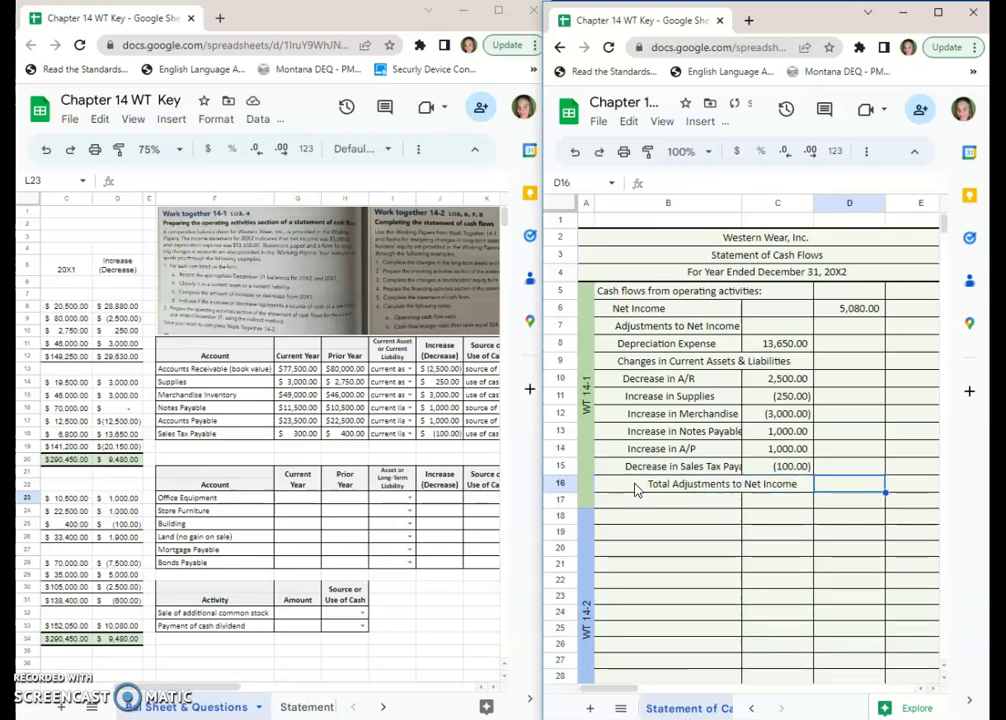
type("=sum(")
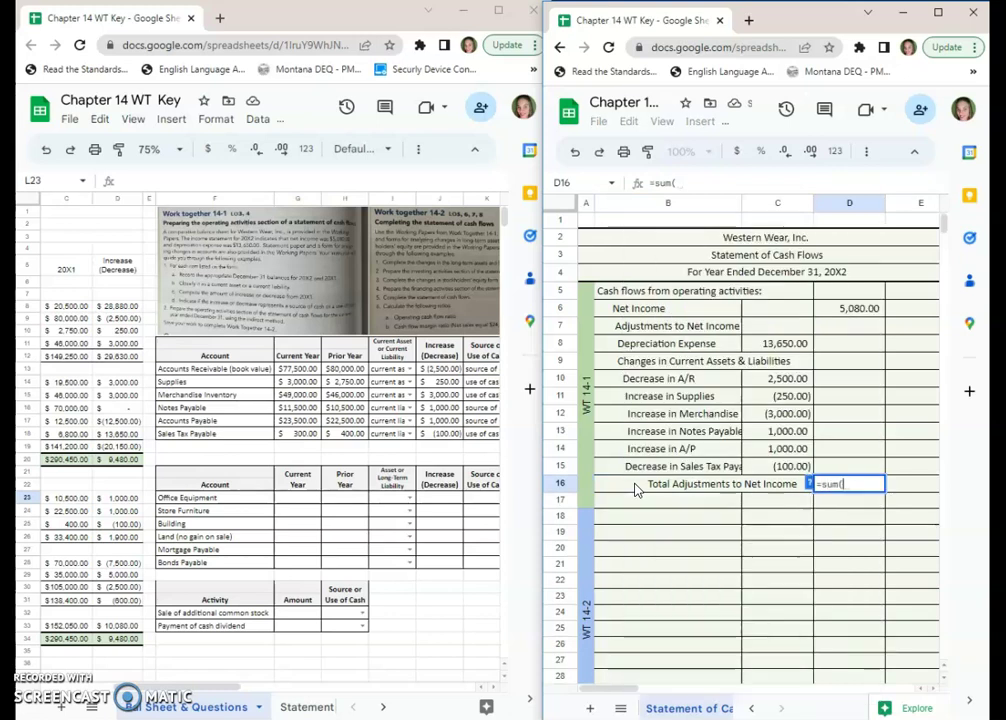
left_click(782, 347)
left_click_drag(782, 347, 797, 466)
key("Return")
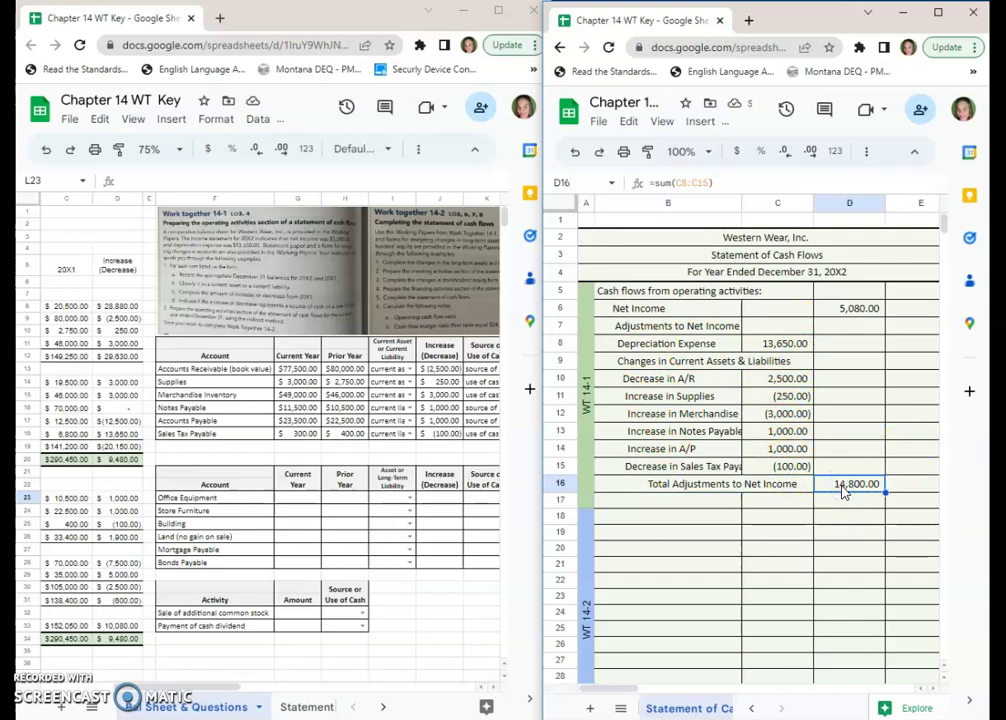
left_click(665, 500)
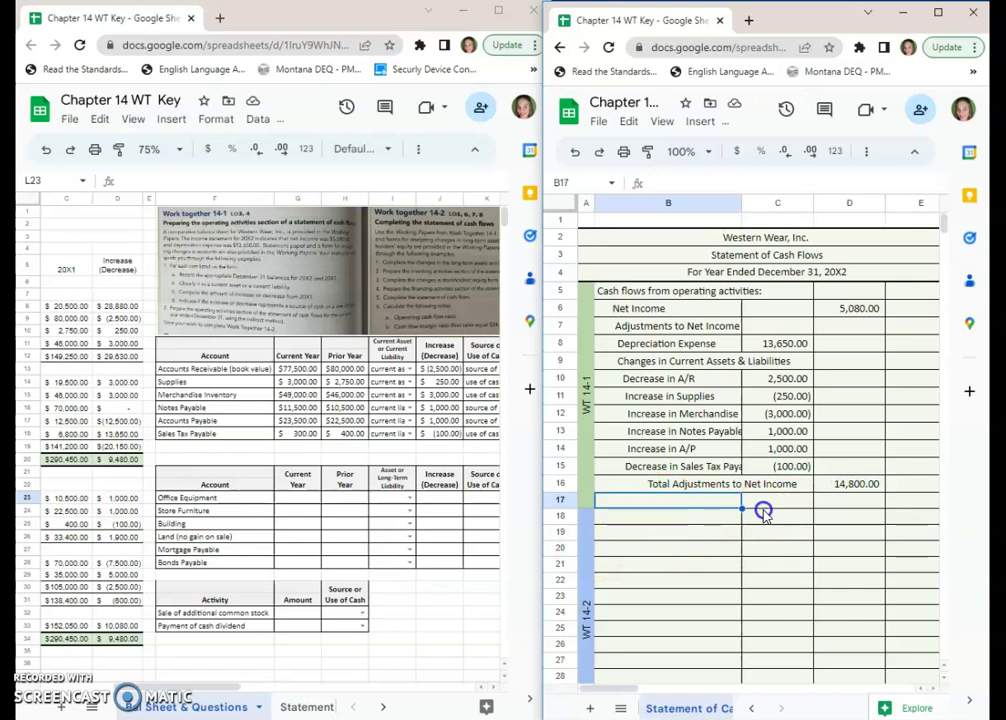
Label B17 'Cash provided by operating activities' and enter =D6+D16 in E17, giving 19,880.00
type("Cash provided")
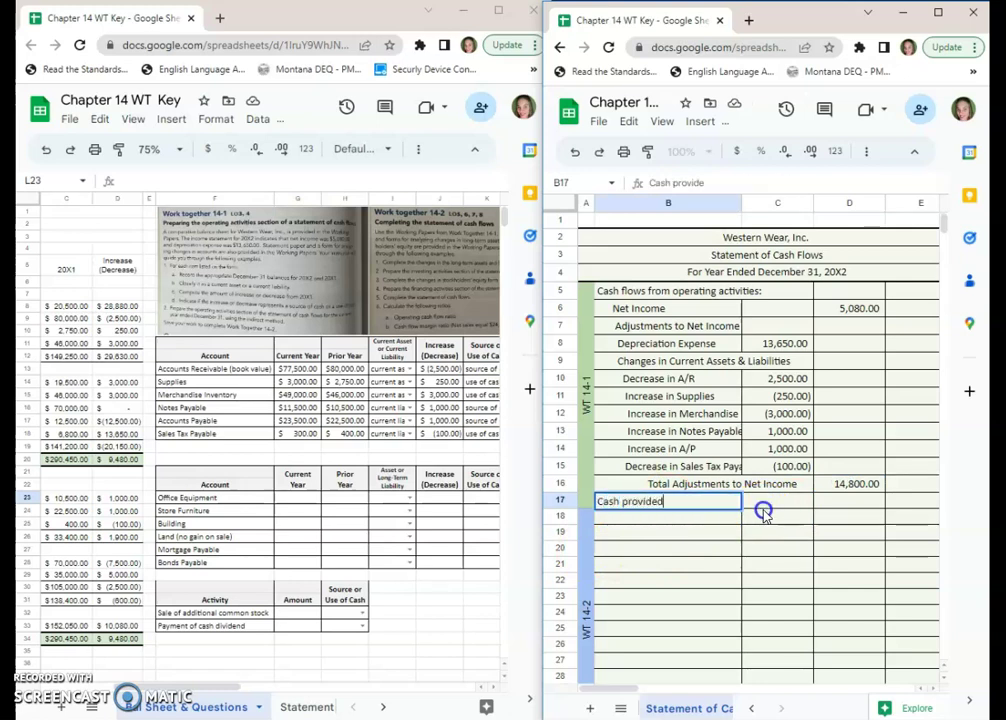
type(" by operating activities")
key("Tab")
key("Tab")
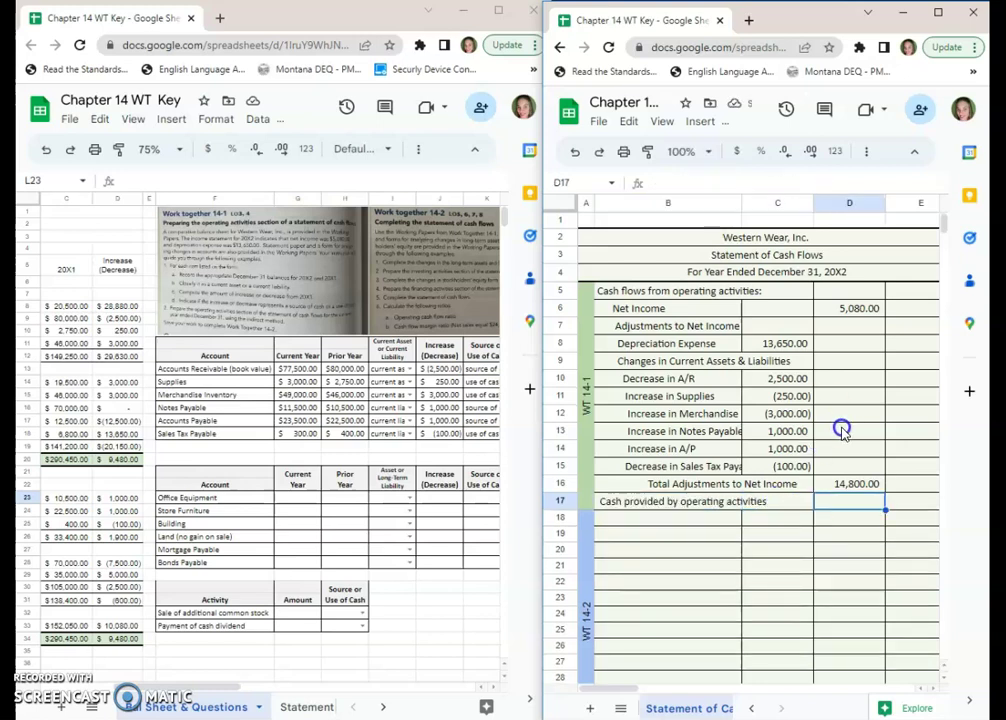
left_click(925, 502)
type("=")
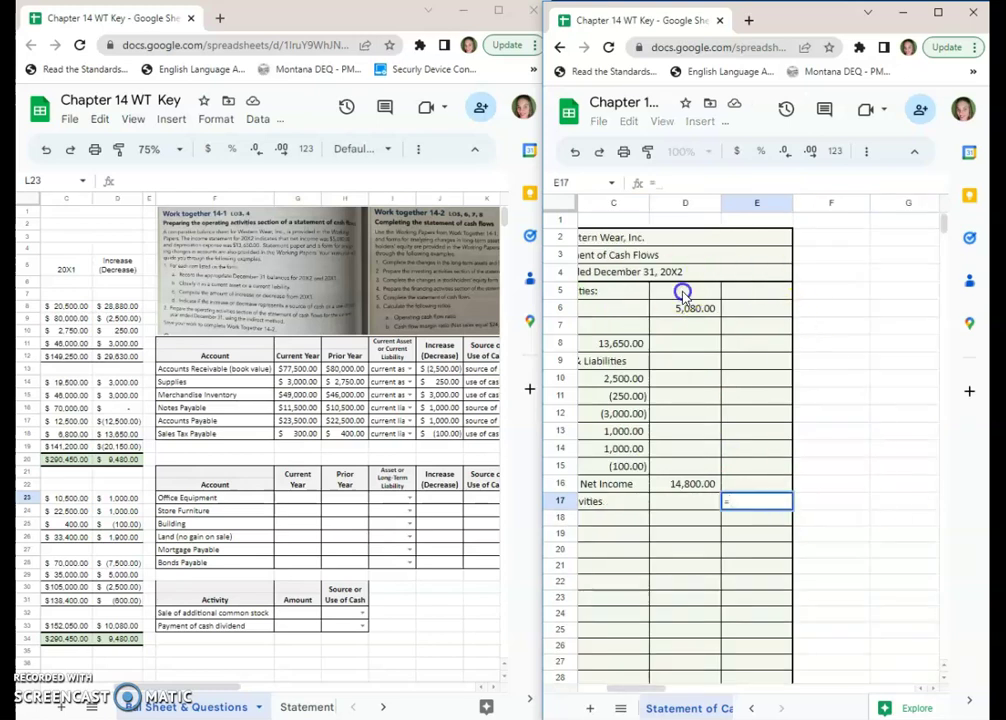
left_click(692, 310)
type("+")
left_click(695, 484)
key("Return")
left_click(910, 504)
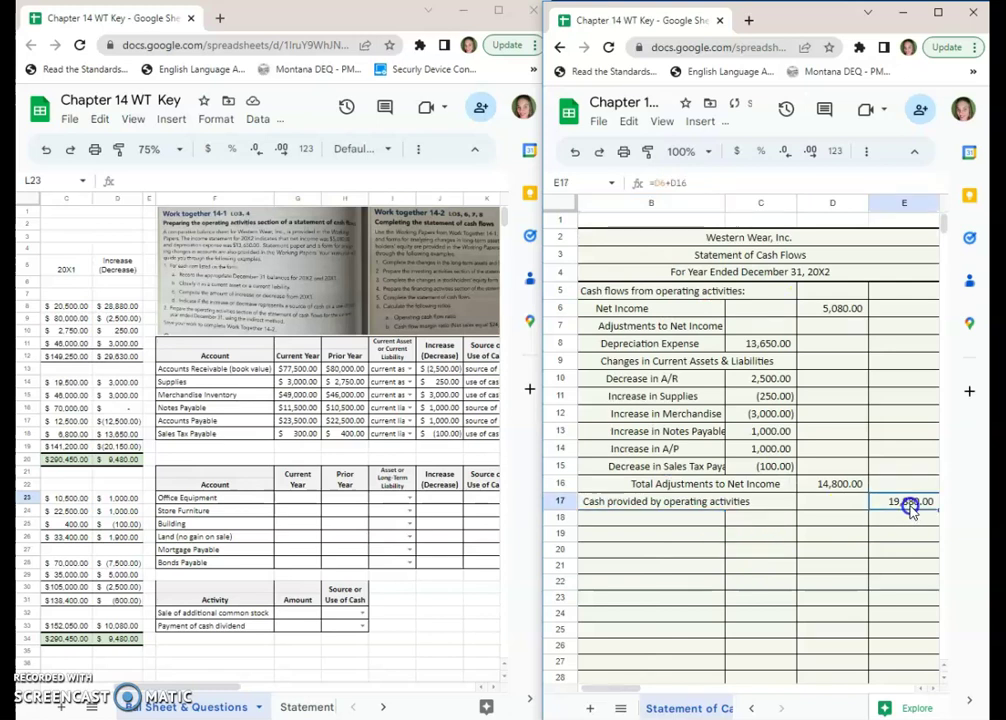